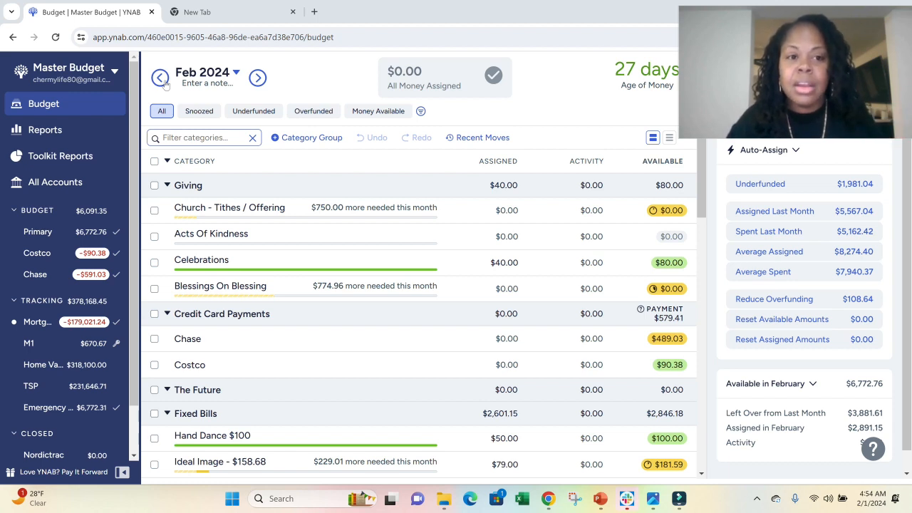
# - Go back to the January 2024 budget and check which categories are overspent
pyautogui.click(165, 83)
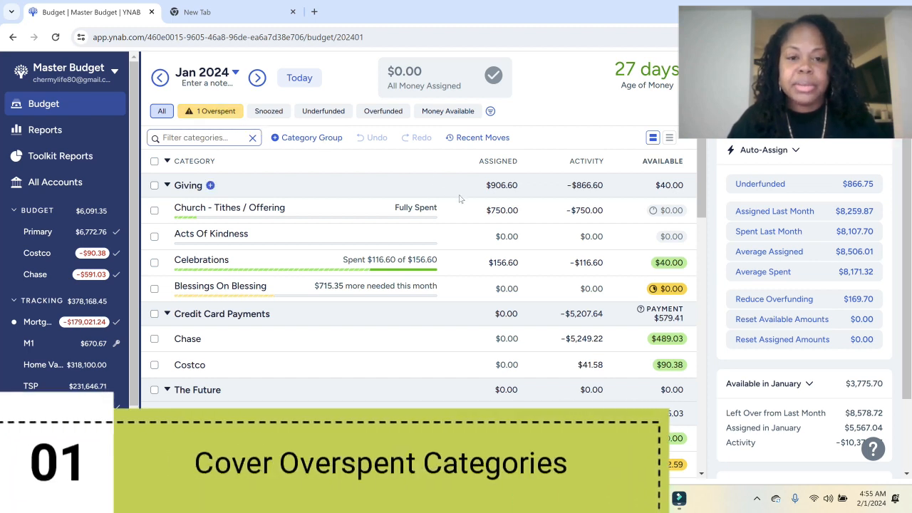
pyautogui.click(210, 116)
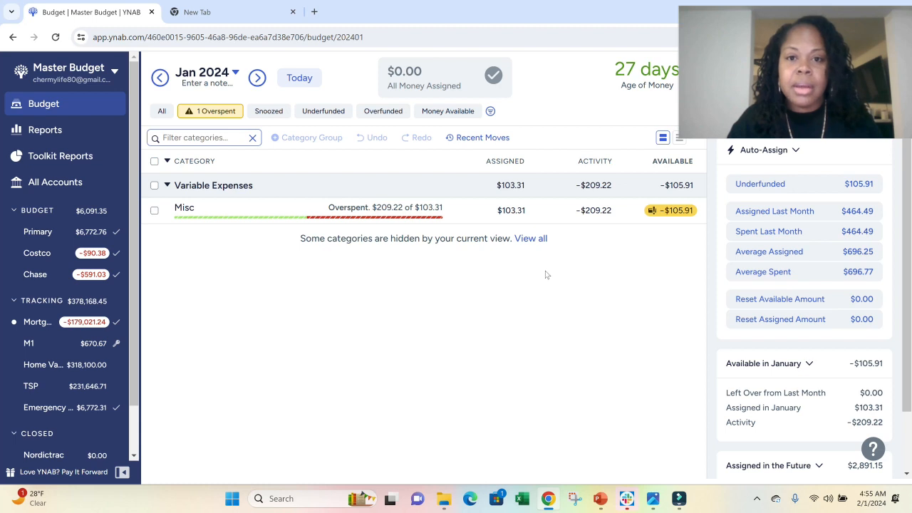
pyautogui.click(164, 111)
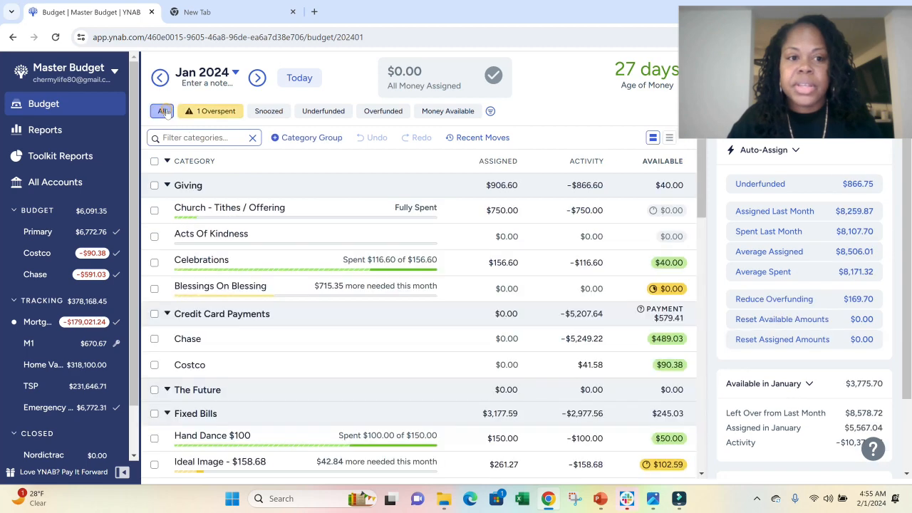
# - Filter the January categories to those with money available and examine which could cover the overspending
pyautogui.click(456, 112)
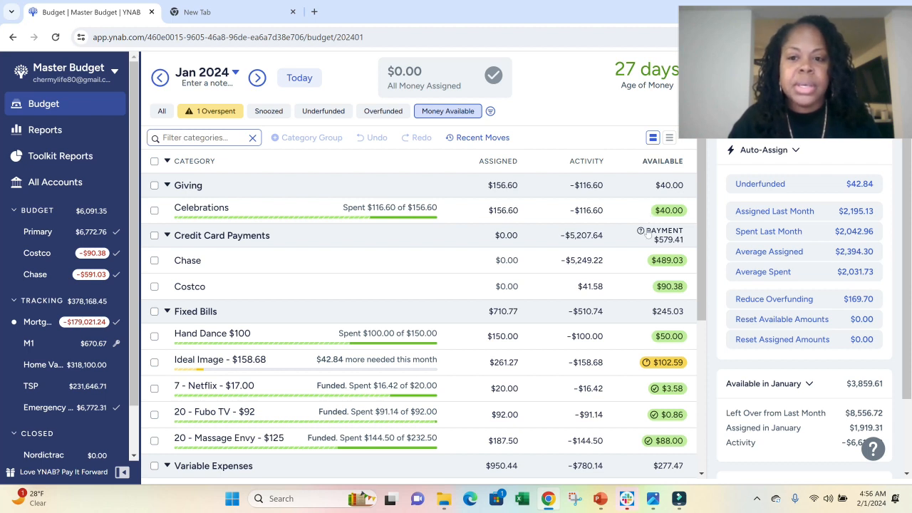
pyautogui.scroll(-1, 648, 249)
pyautogui.scroll(-1, 648, 252)
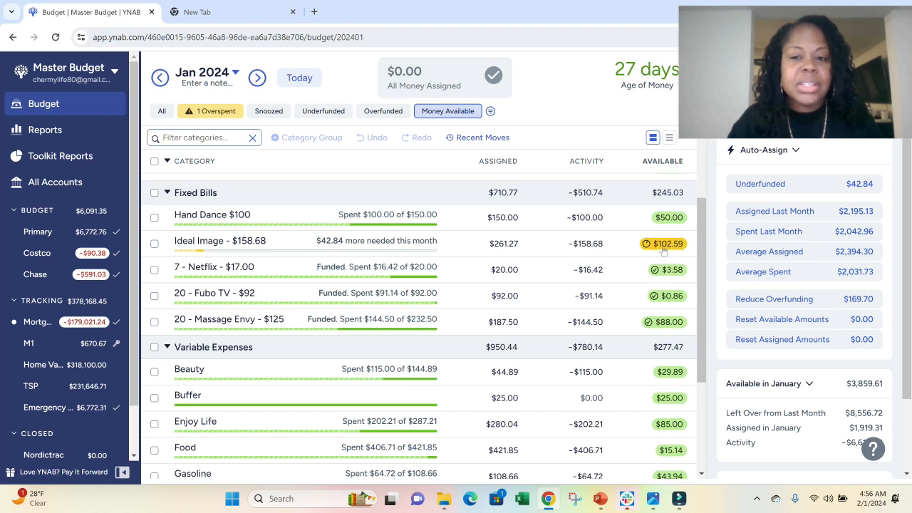
pyautogui.moveTo(663, 251)
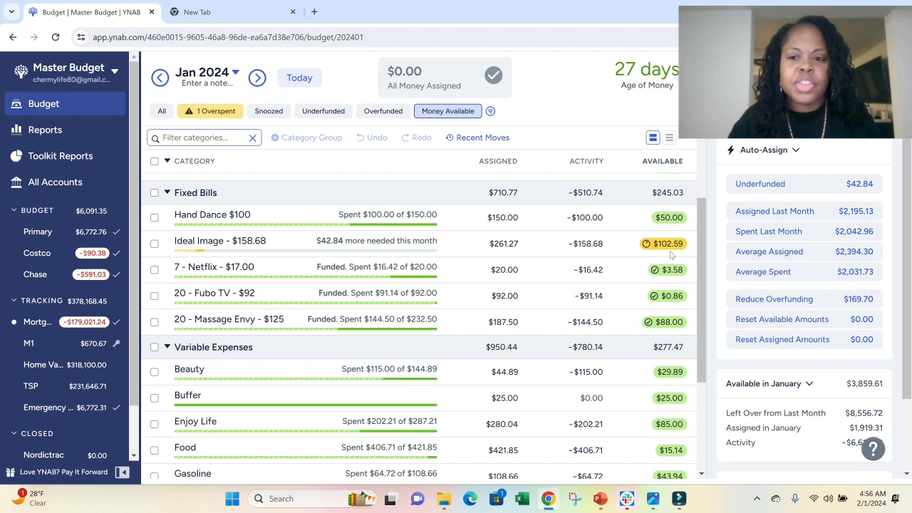
# - Move $102.59 from the Ideal Image category to the overspent Misc category in January
pyautogui.click(228, 120)
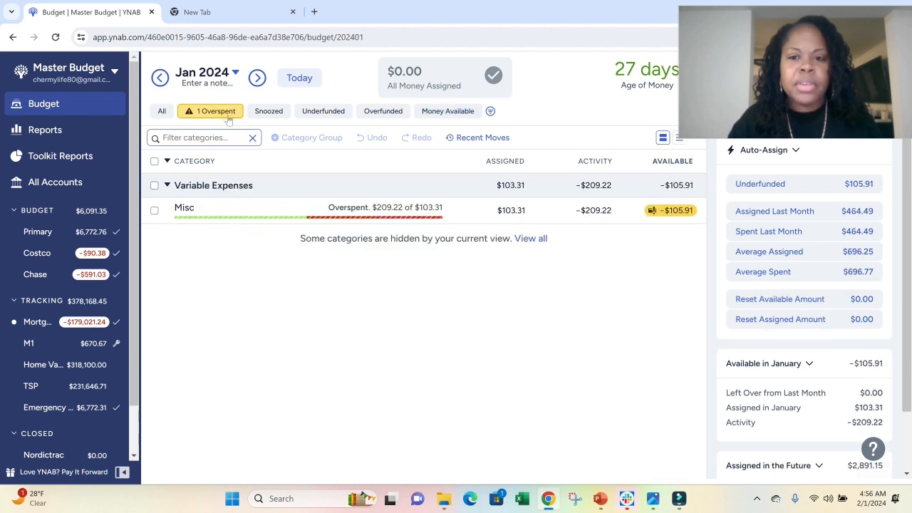
pyautogui.click(162, 112)
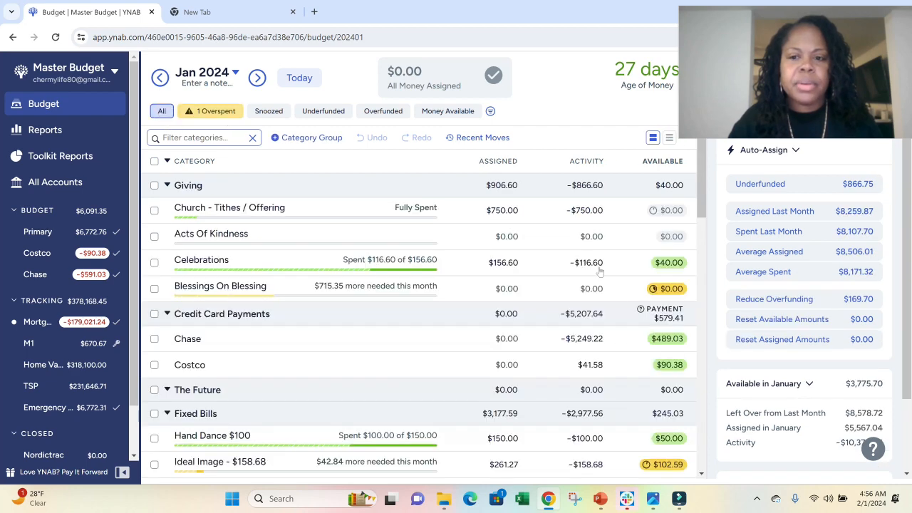
pyautogui.scroll(-3, 634, 306)
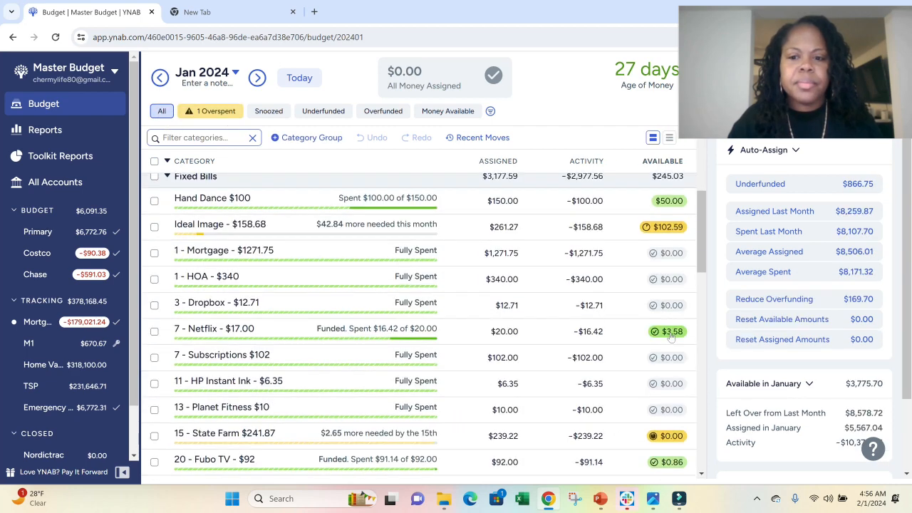
pyautogui.click(657, 226)
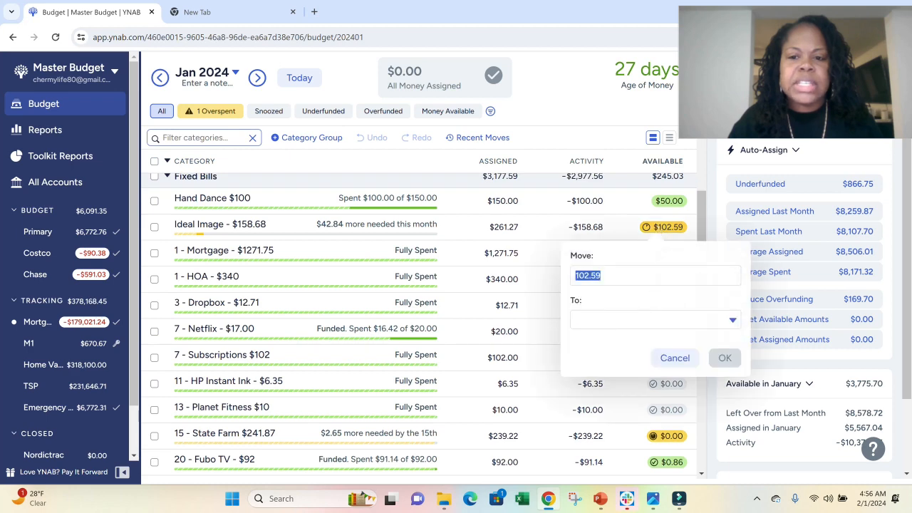
pyautogui.click(649, 318)
pyautogui.write('mi')
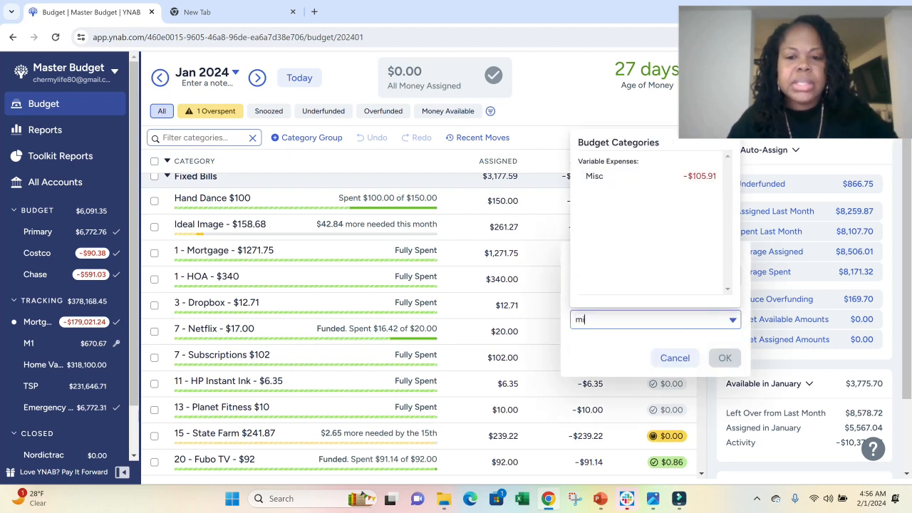
pyautogui.click(677, 184)
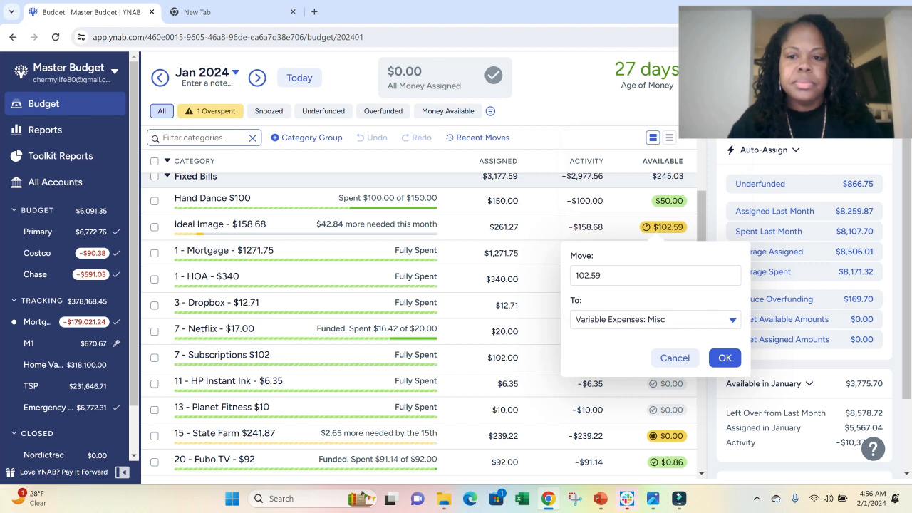
pyautogui.click(720, 356)
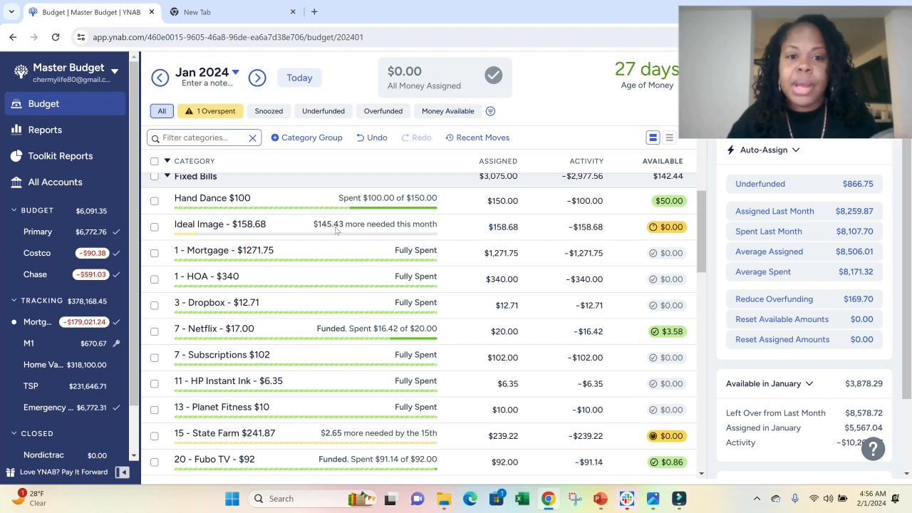
# - Cover the remaining overspending in the Misc category with money from the Netflix category under Fixed Bills
pyautogui.click(226, 115)
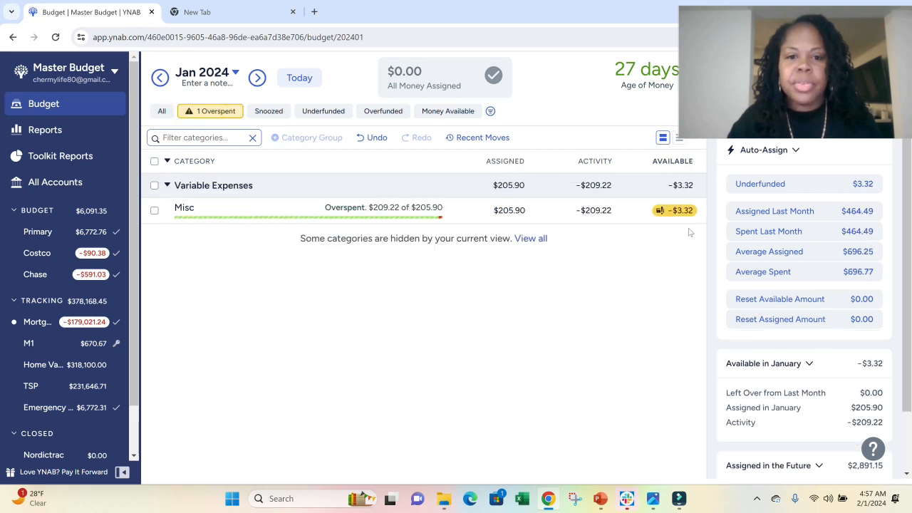
pyautogui.click(163, 114)
pyautogui.scroll(-3, 685, 334)
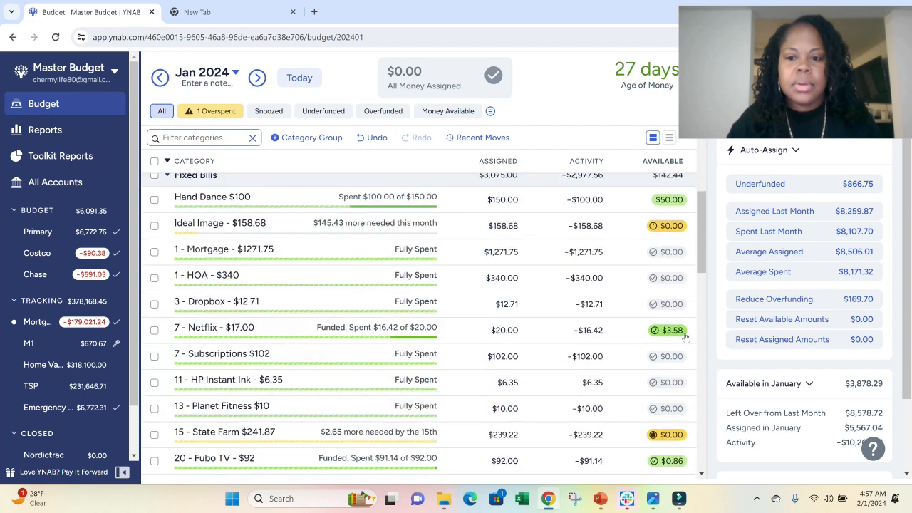
pyautogui.scroll(-10, 685, 336)
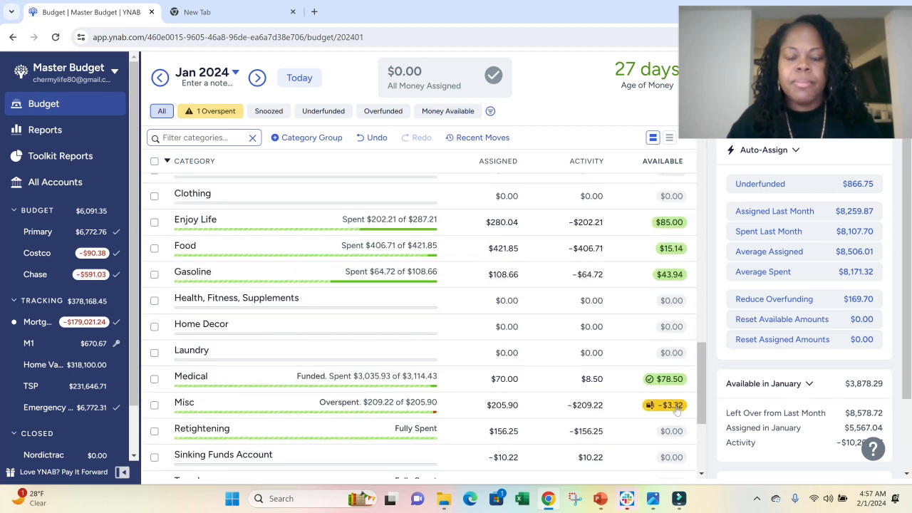
pyautogui.click(670, 405)
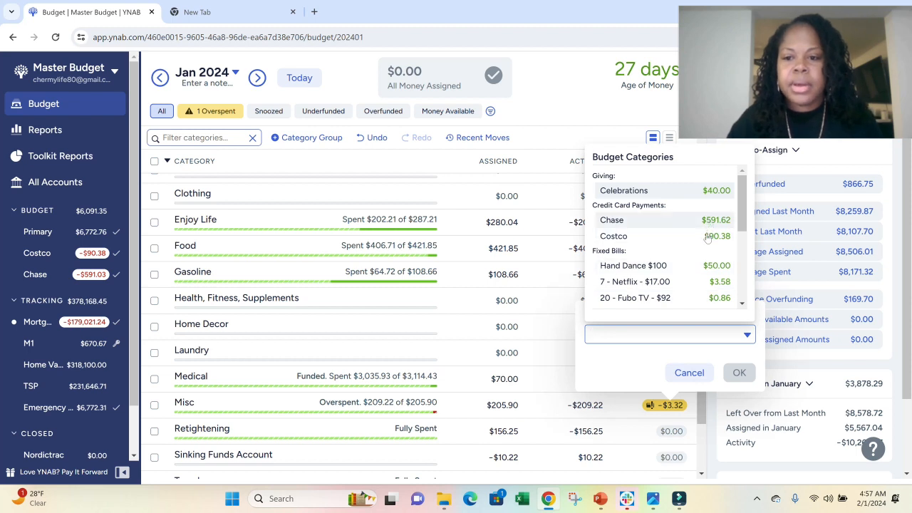
pyautogui.click(715, 284)
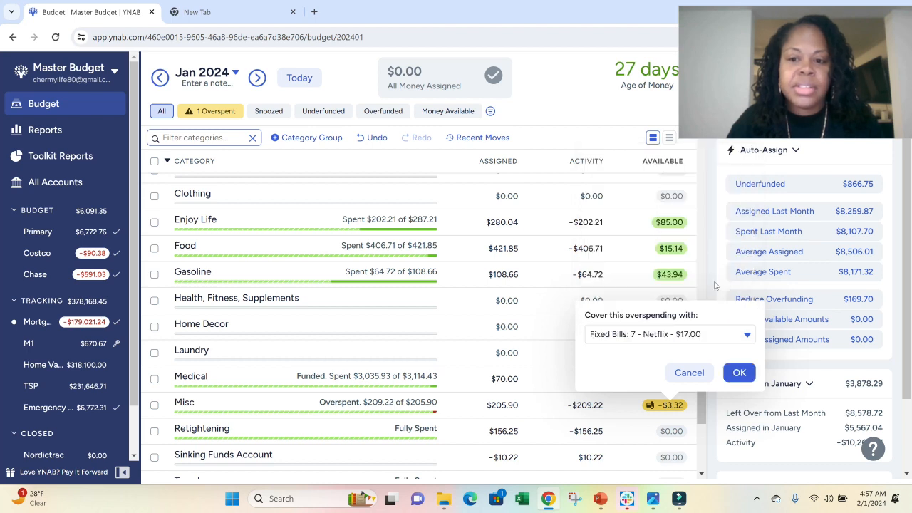
pyautogui.click(739, 374)
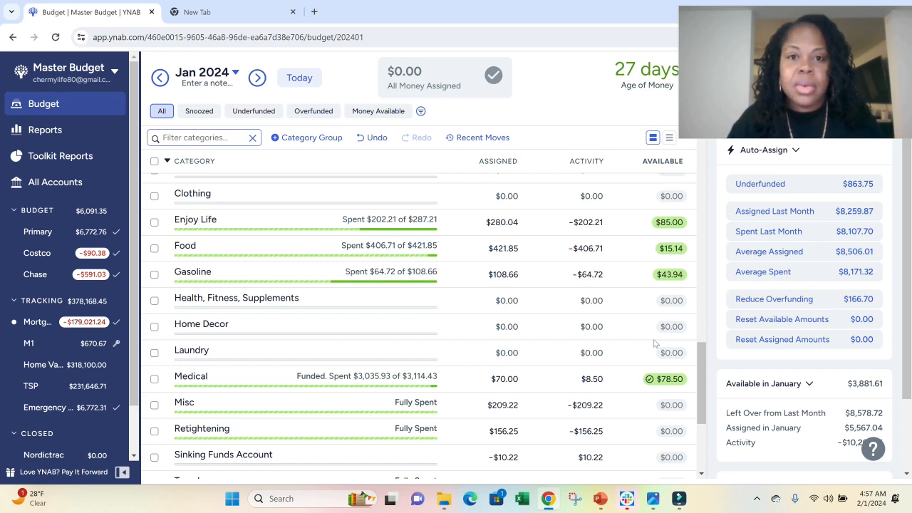
# - Show only the January categories with money available and move Netflix's $0.26 to Ready to Assign
pyautogui.scroll(9, 641, 342)
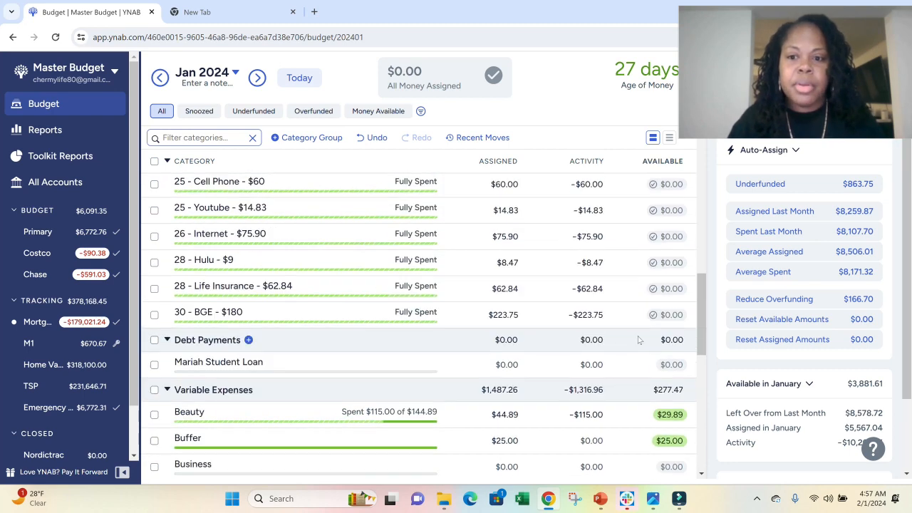
pyautogui.scroll(3, 634, 339)
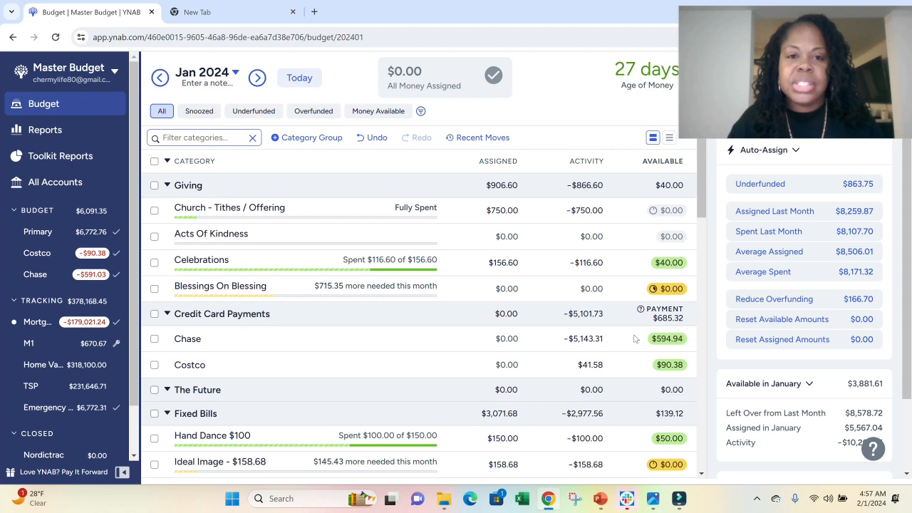
pyautogui.click(378, 113)
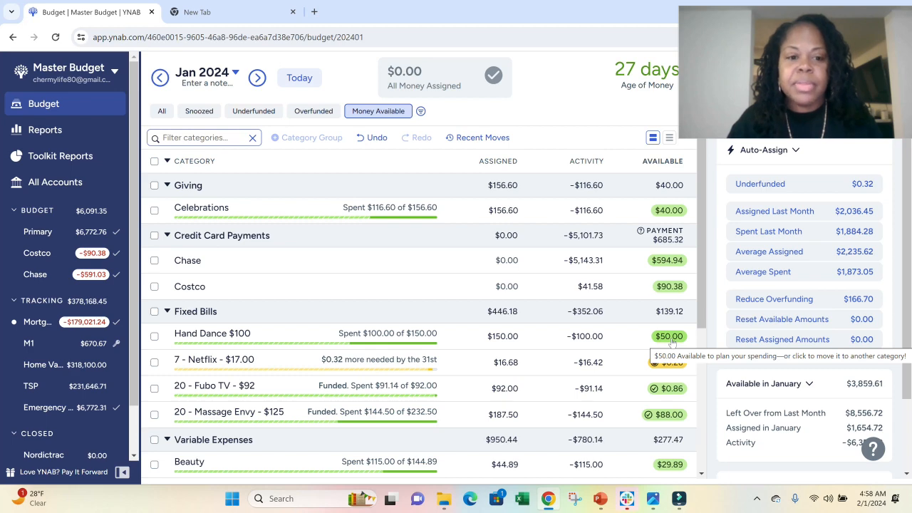
pyautogui.scroll(-1, 671, 342)
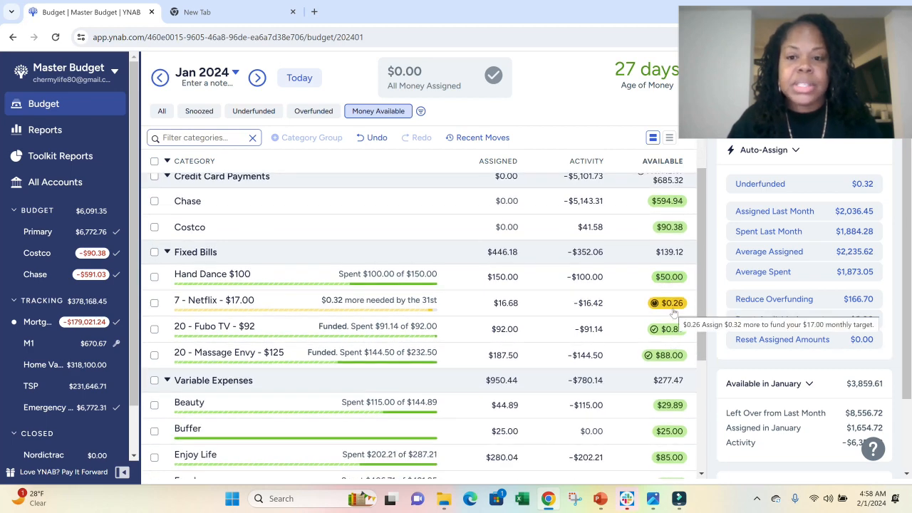
pyautogui.click(672, 303)
pyautogui.click(673, 396)
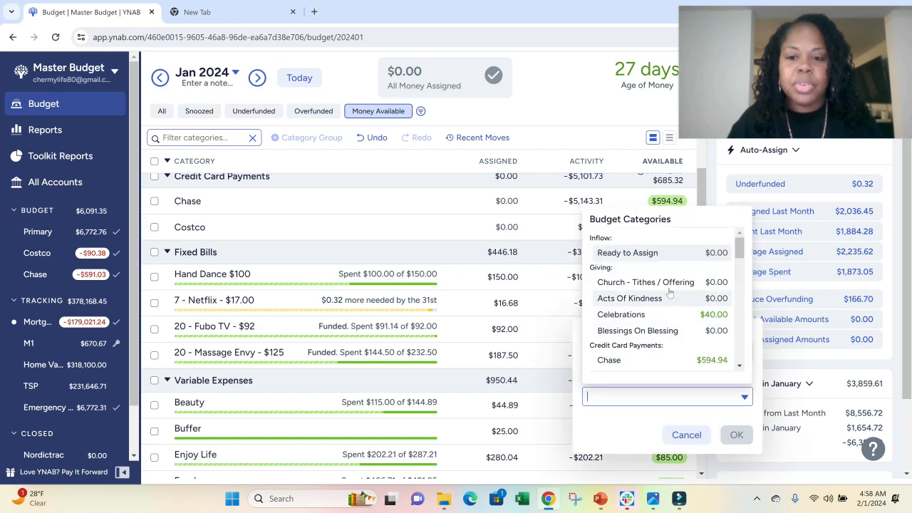
pyautogui.click(667, 256)
pyautogui.click(731, 434)
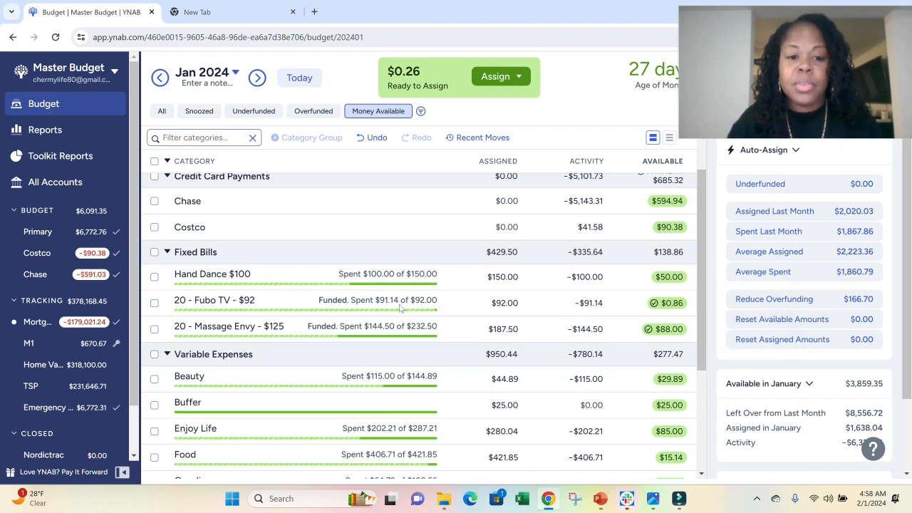
# - Move the $0.86 available in the Fubo TV category to Ready to Assign
pyautogui.click(670, 307)
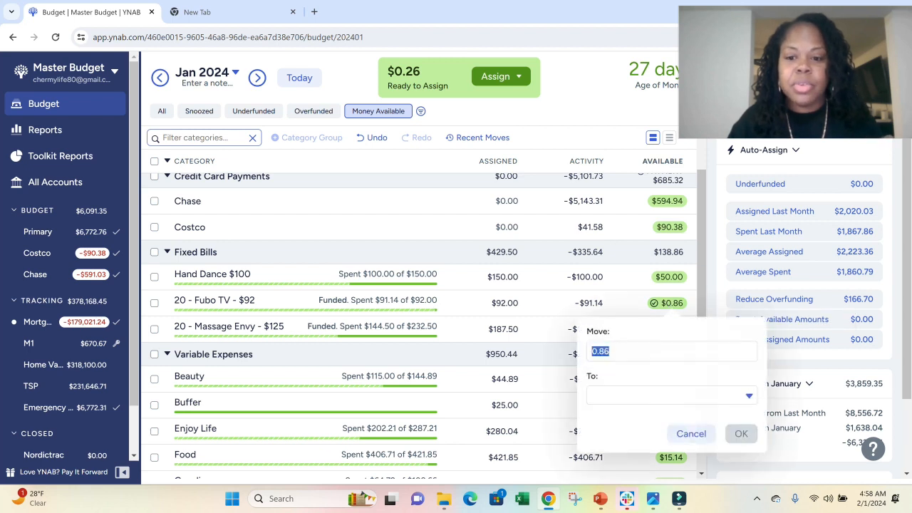
pyautogui.click(681, 396)
pyautogui.click(696, 253)
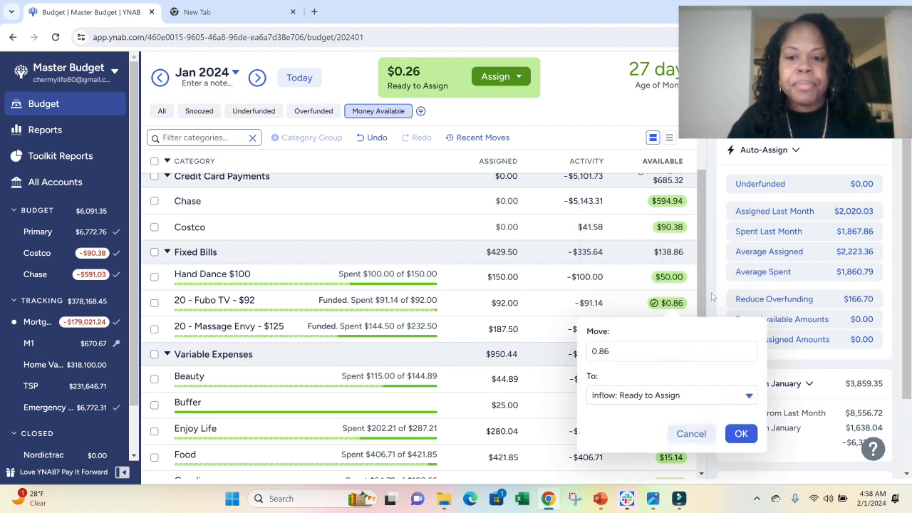
pyautogui.click(741, 433)
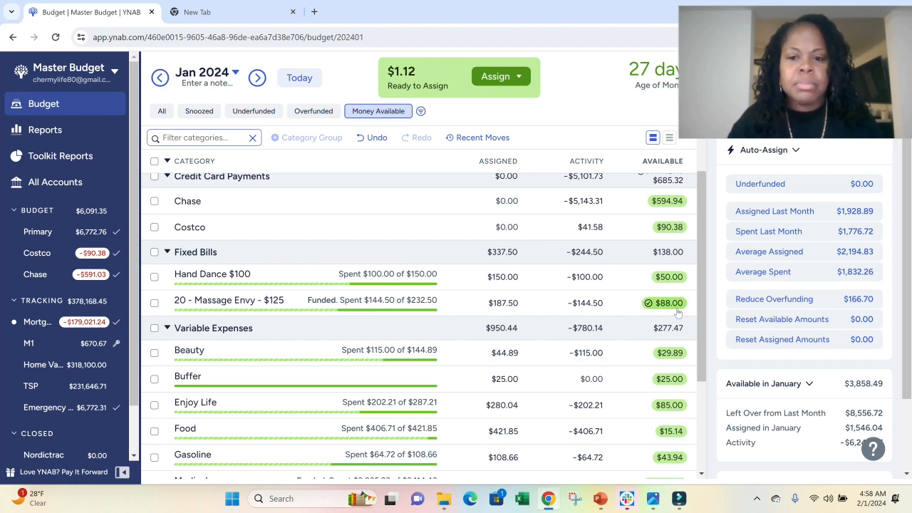
# - Move the $29.89 available in the Beauty category under Variable Expenses to Ready to Assign
pyautogui.moveTo(679, 314)
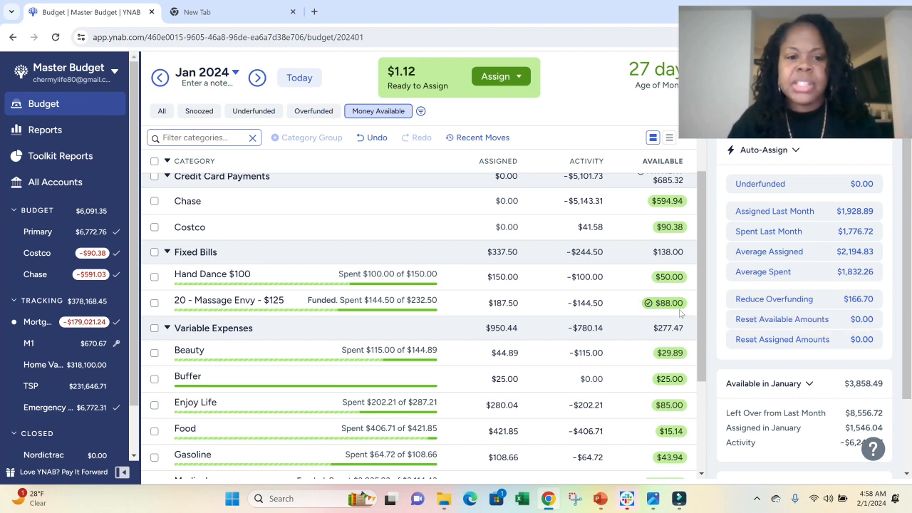
pyautogui.scroll(-1, 680, 314)
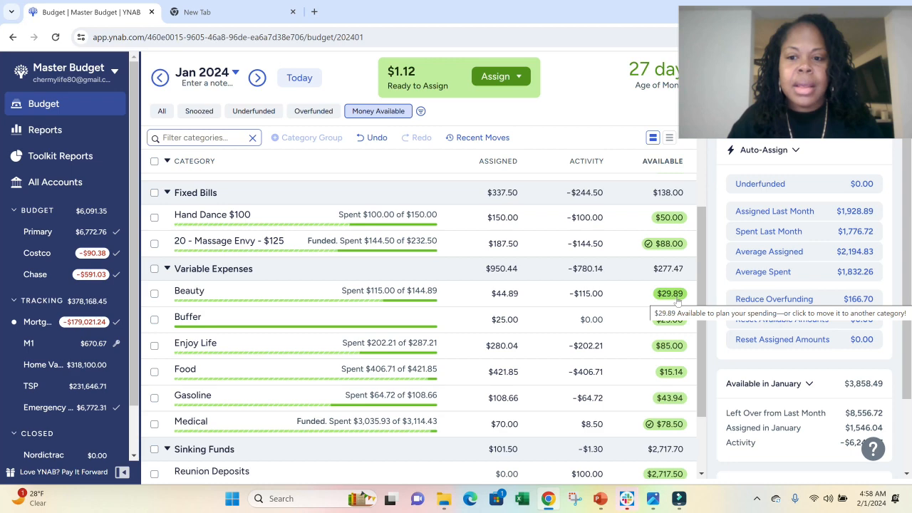
pyautogui.click(670, 294)
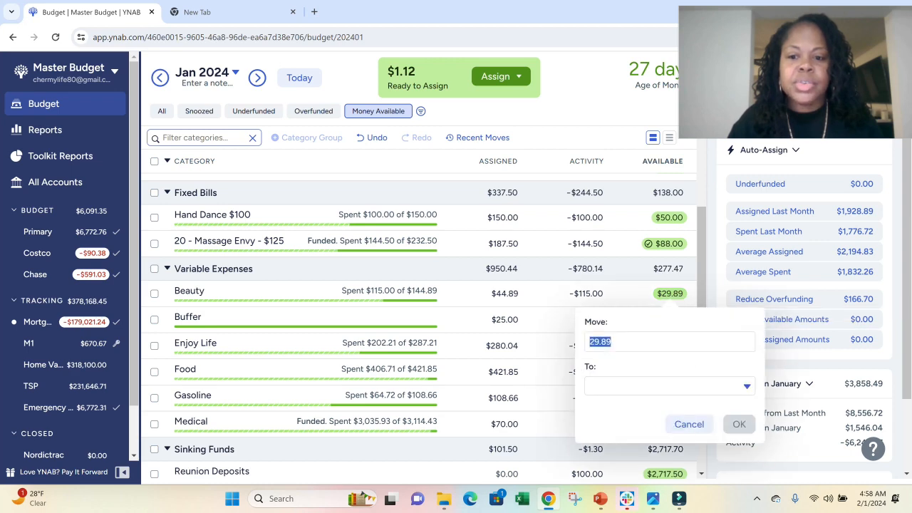
pyautogui.click(695, 384)
pyautogui.click(689, 246)
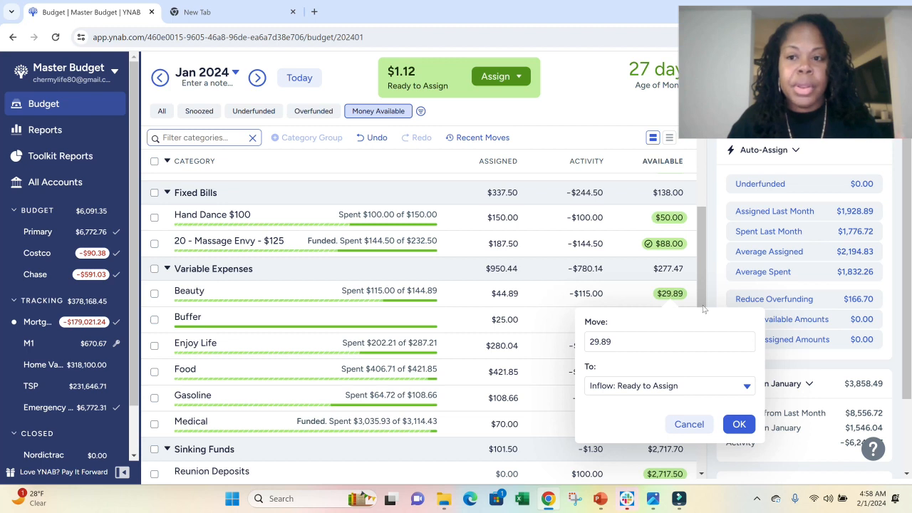
pyautogui.click(739, 425)
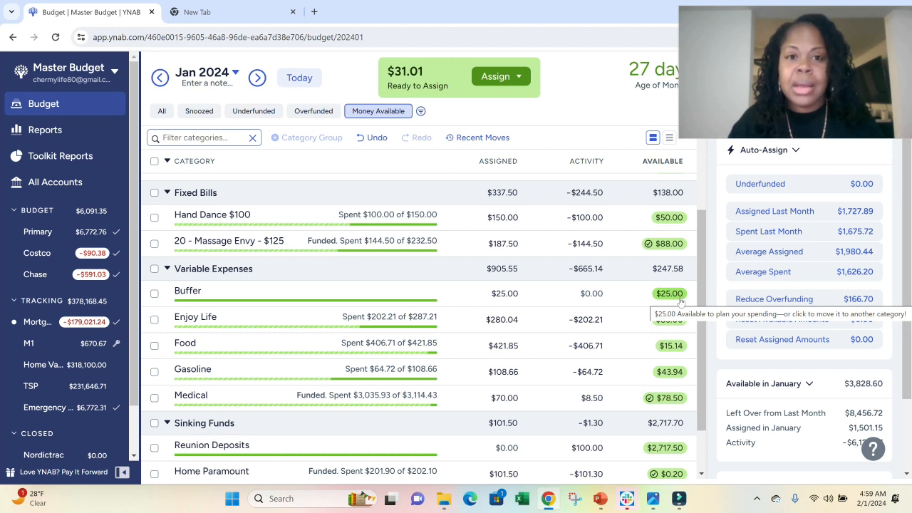
# - Move the $25.00 available in the Buffer category under Variable Expenses to Ready to Assign
pyautogui.click(679, 298)
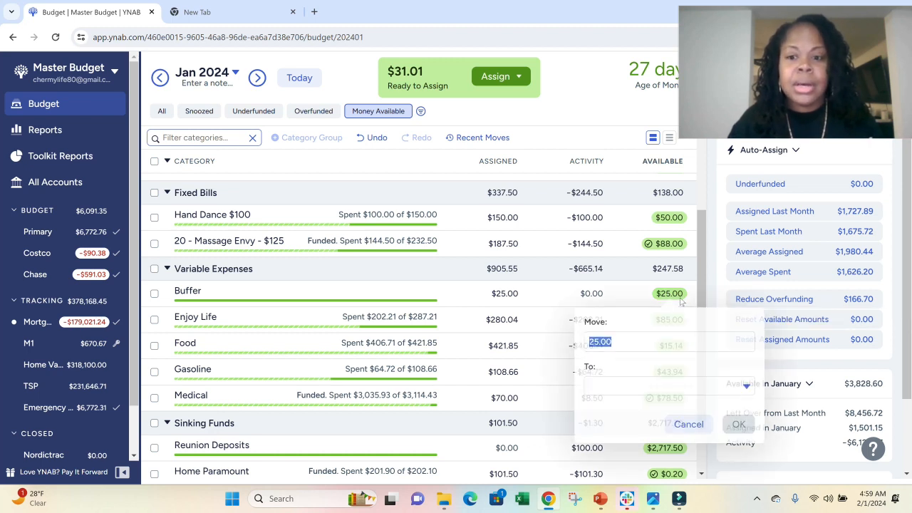
pyautogui.click(733, 385)
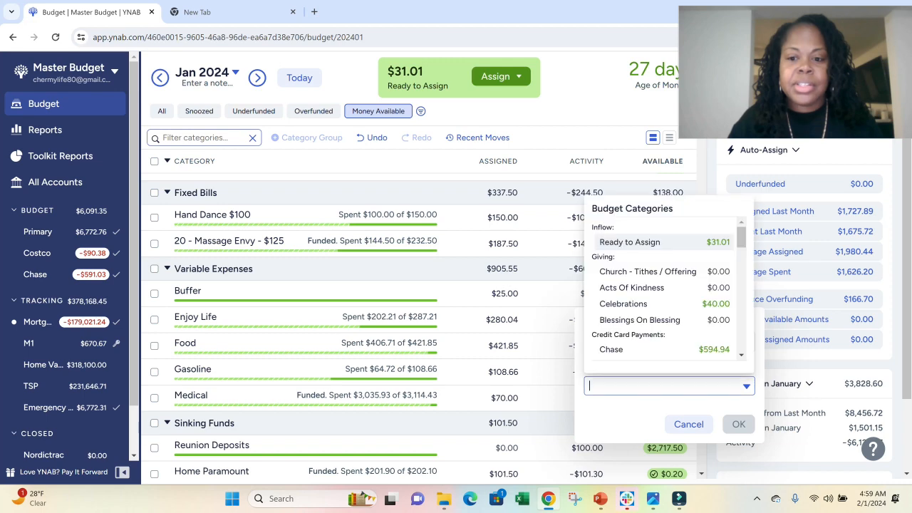
pyautogui.click(695, 246)
pyautogui.click(738, 425)
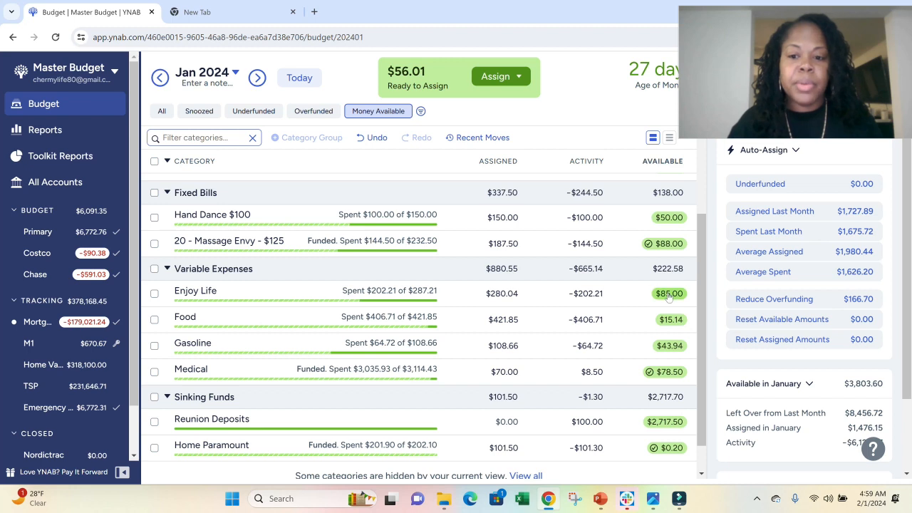
# - Move the $43.94 available in the Gasoline category under Variable Expenses to Ready to Assign
pyautogui.click(674, 352)
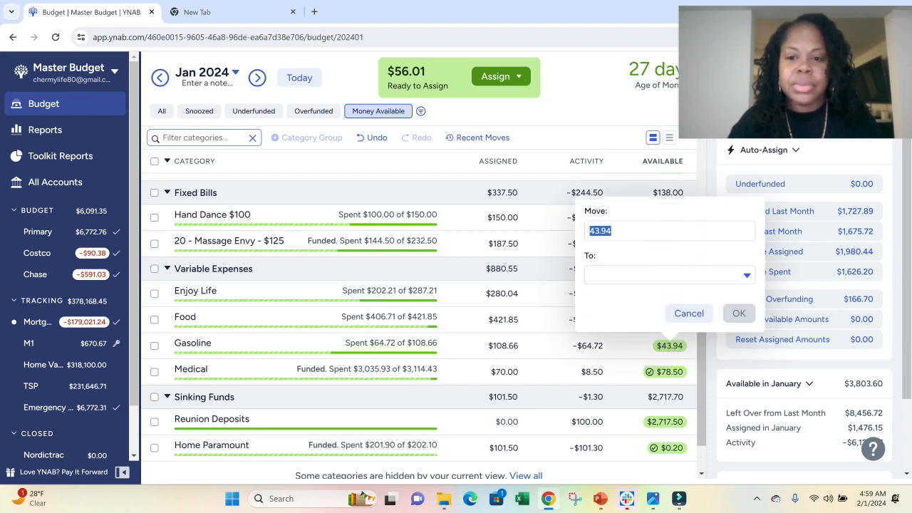
pyautogui.click(678, 335)
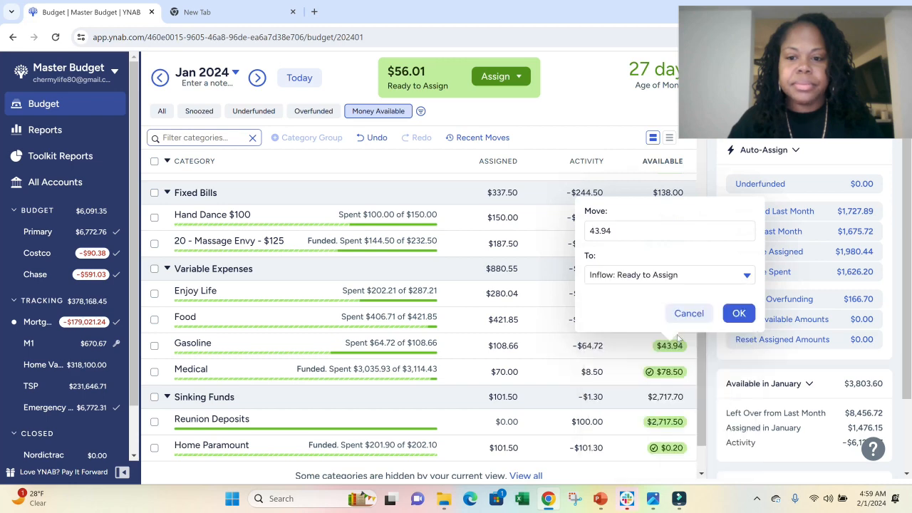
pyautogui.click(735, 315)
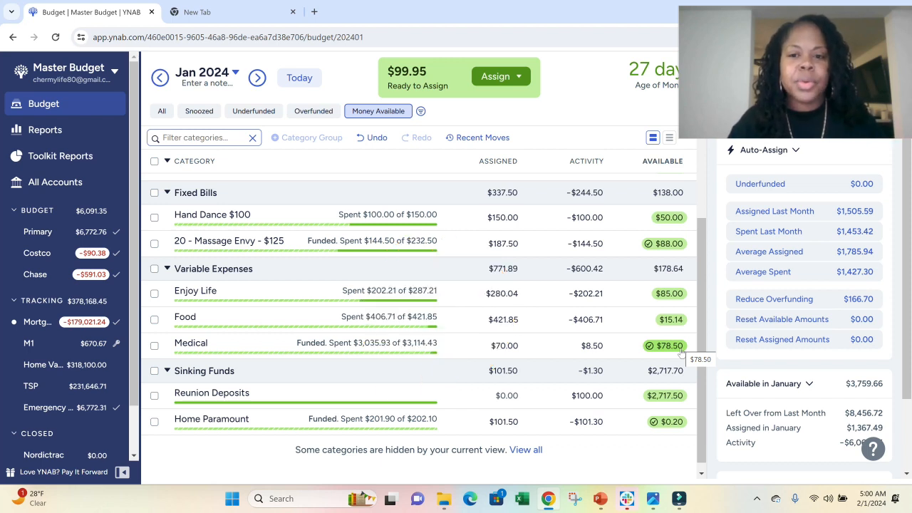
pyautogui.scroll(3, 682, 353)
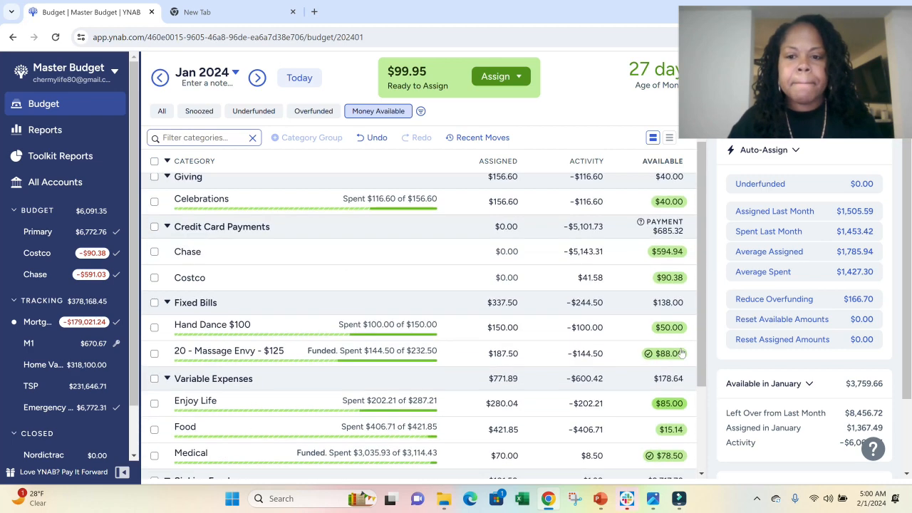
pyautogui.scroll(-3, 682, 353)
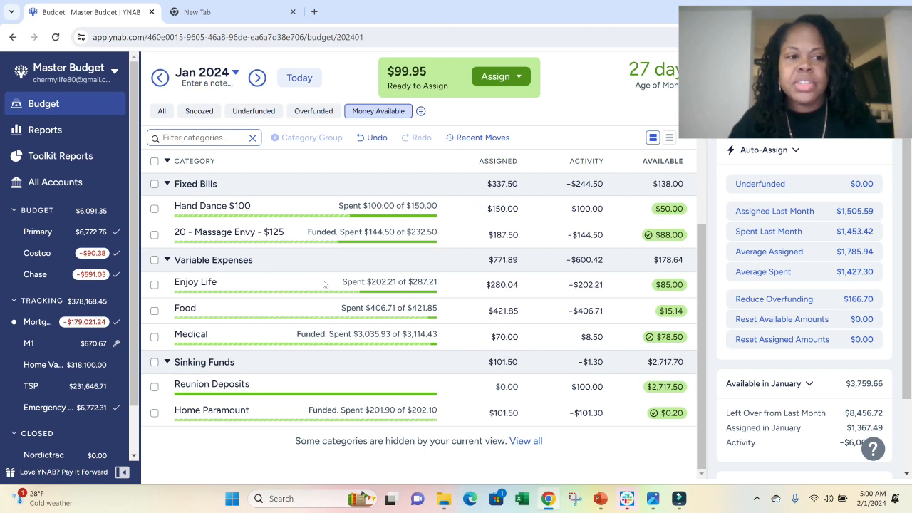
# - Reconcile the Primary checking account, accepting the cleared balance that matches the bank connection
pyautogui.click(64, 232)
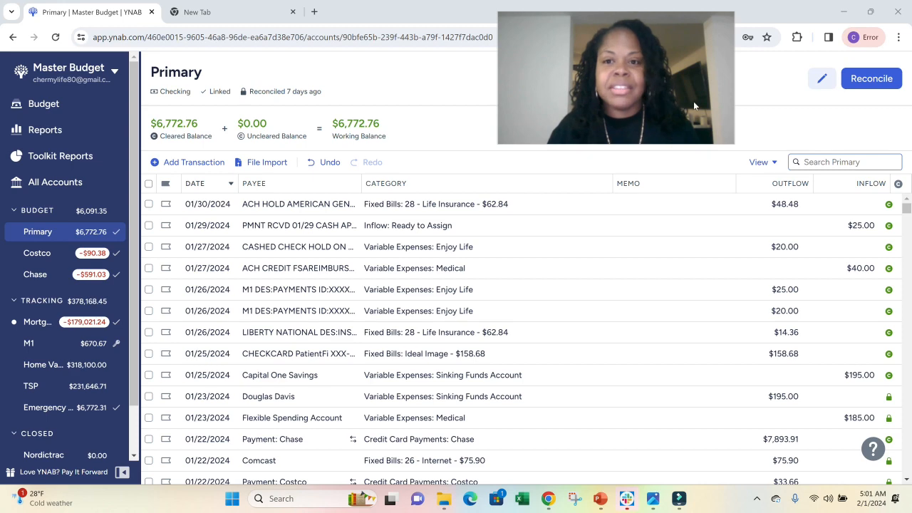
pyautogui.click(881, 82)
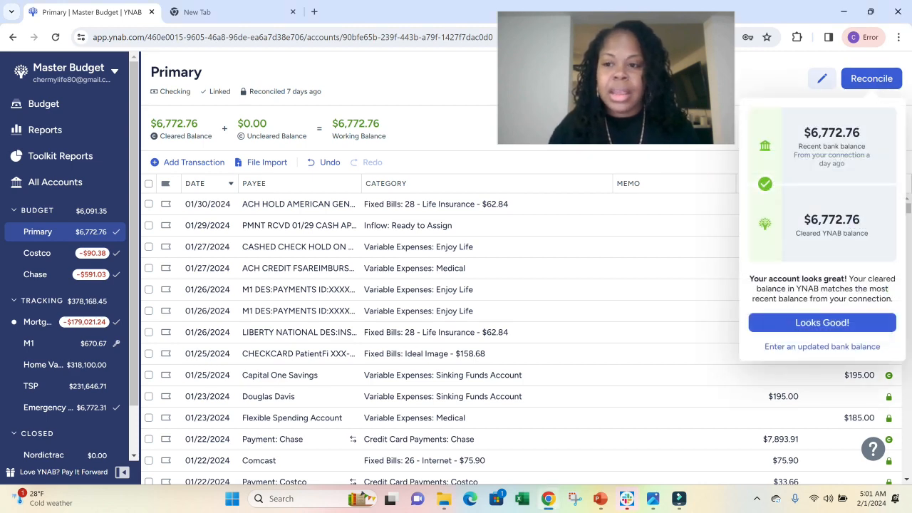
pyautogui.click(853, 322)
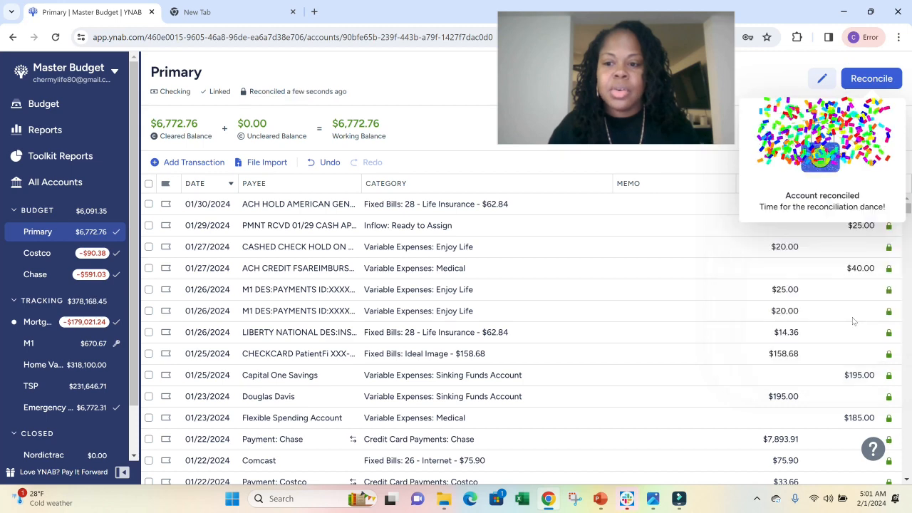
# - Reconcile the Costco credit card account by accepting its cleared balance
pyautogui.click(57, 255)
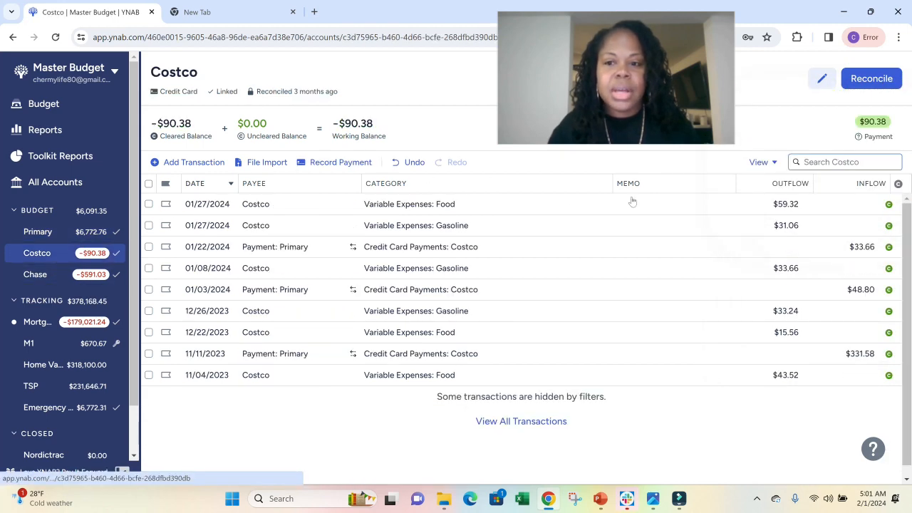
pyautogui.click(863, 82)
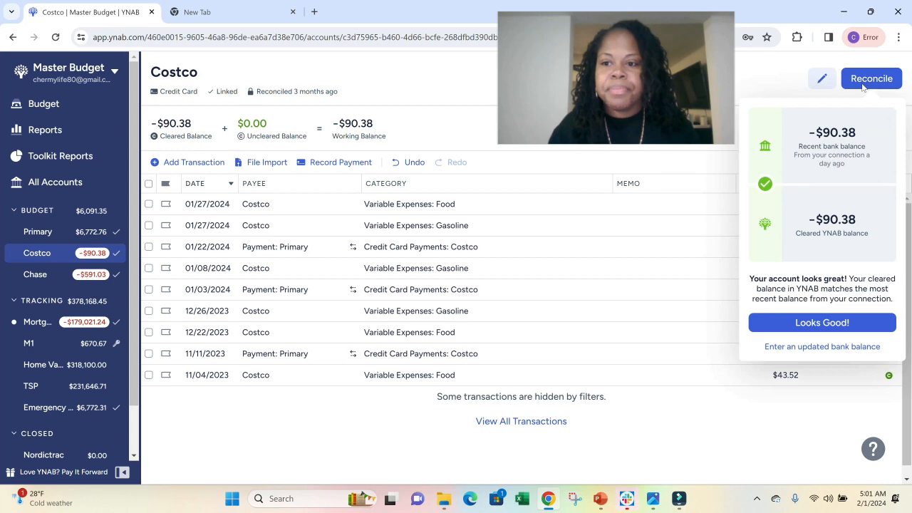
pyautogui.click(831, 325)
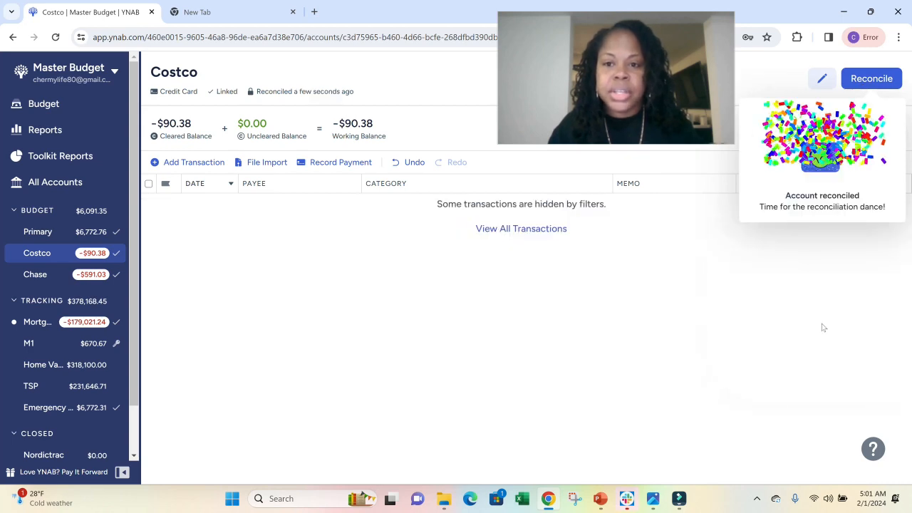
# - Reconcile the Chase credit card account by accepting its cleared balance
pyautogui.click(55, 275)
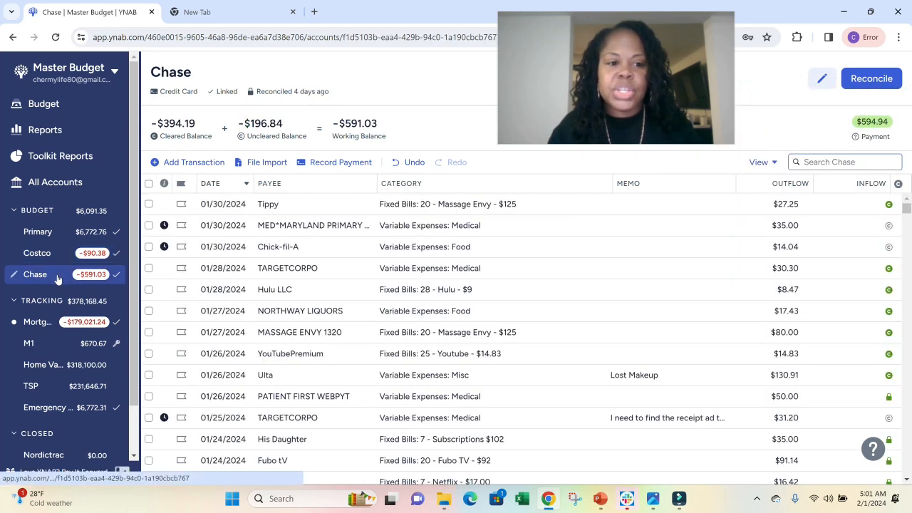
pyautogui.click(889, 82)
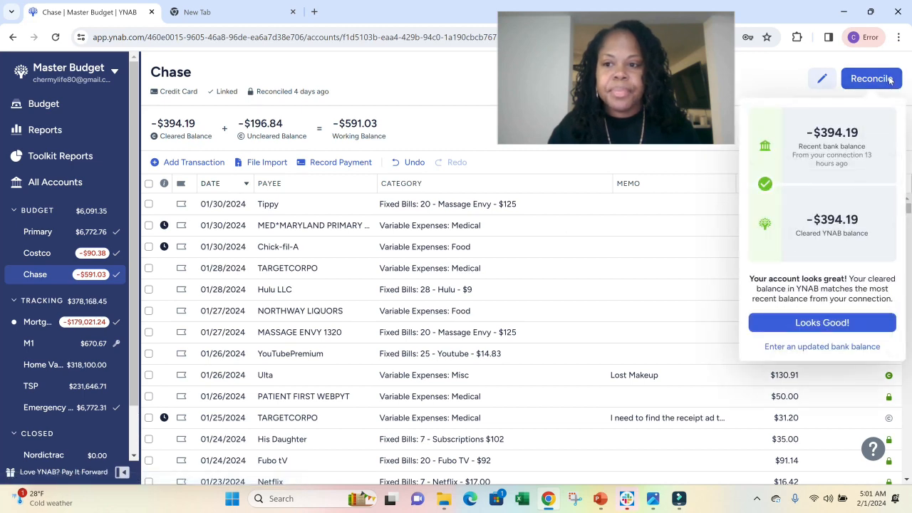
pyautogui.click(843, 325)
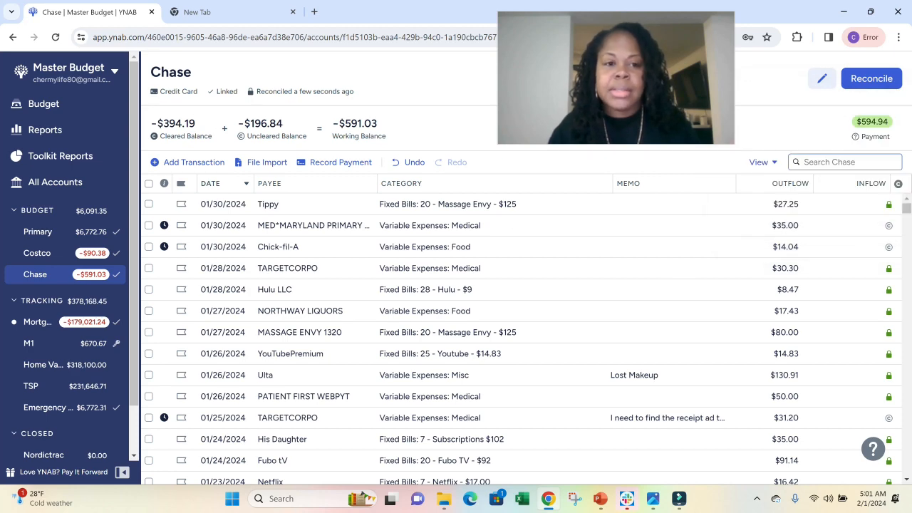
# - In the February 2024 budget, auto-assign the underfunded $74.07 to the BGE category under Fixed Bills
pyautogui.click(68, 105)
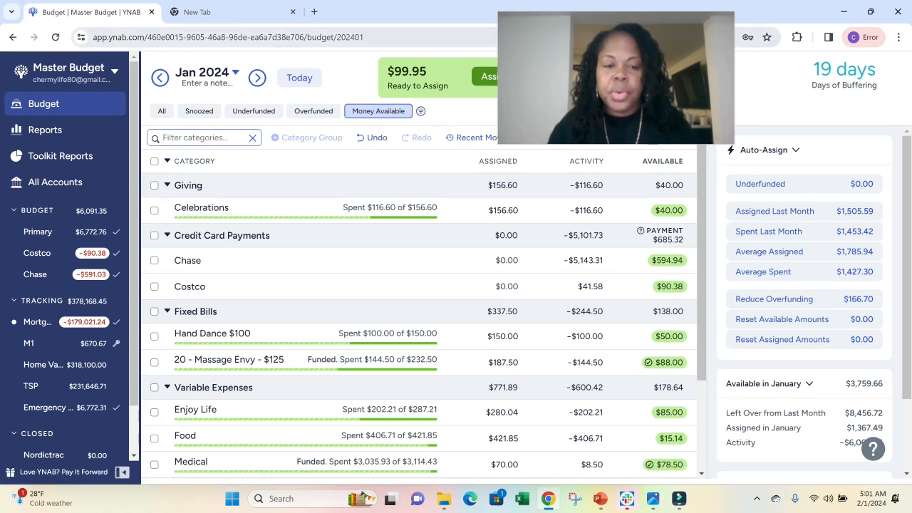
pyautogui.click(257, 78)
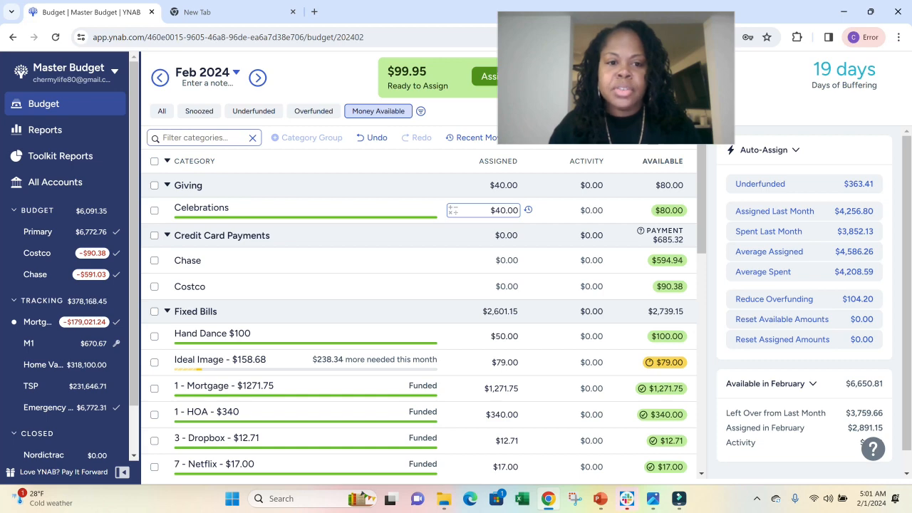
pyautogui.scroll(-5, 463, 221)
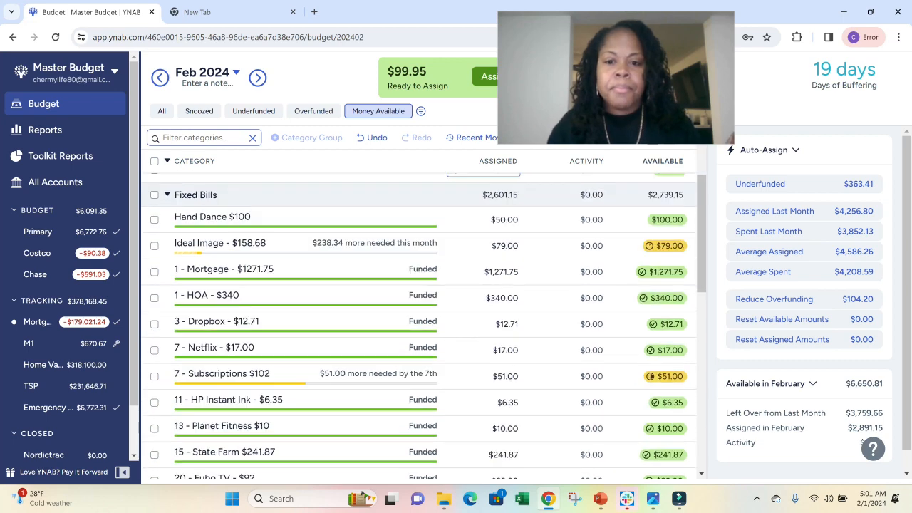
pyautogui.scroll(-1, 465, 223)
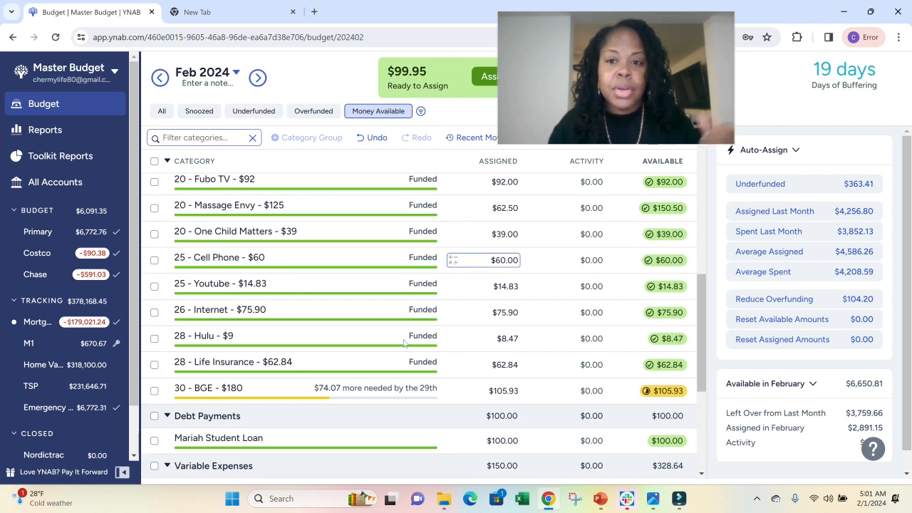
pyautogui.click(299, 394)
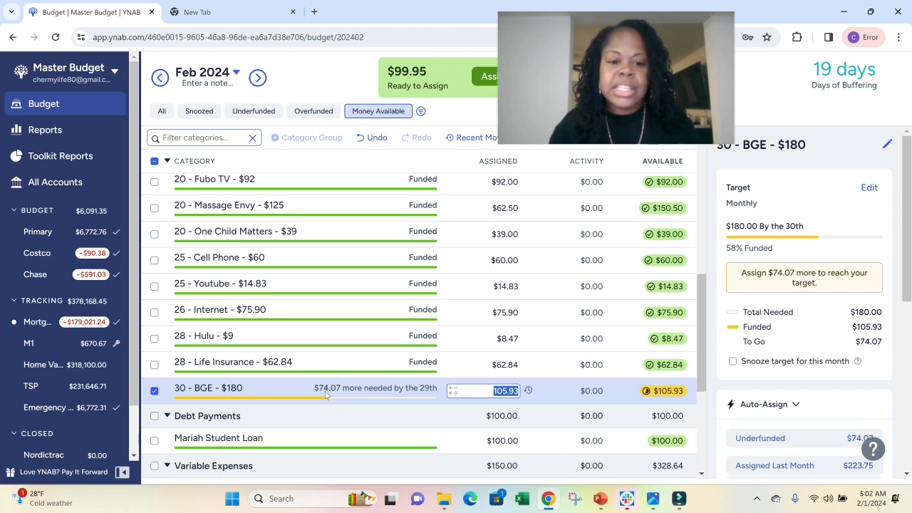
pyautogui.click(742, 442)
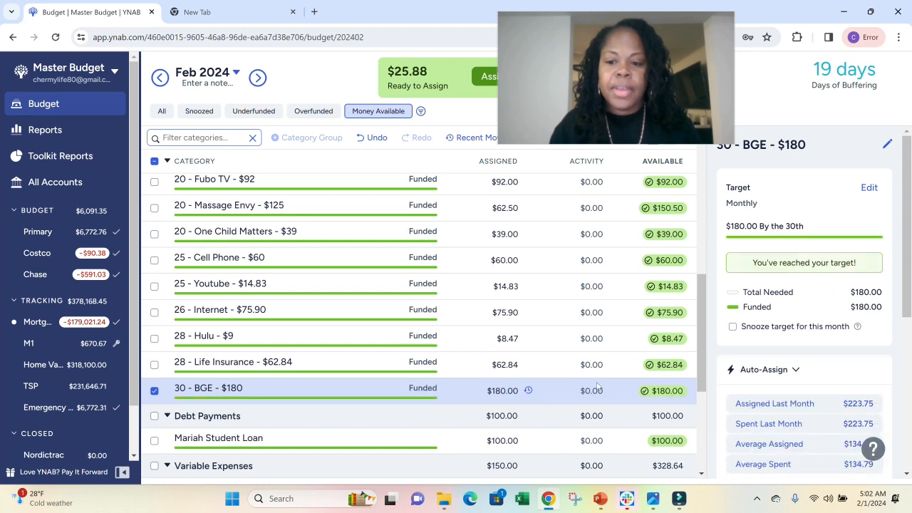
# - Add the remaining $25.88 to the February amount assigned to the Subscriptions category under Fixed Bills
pyautogui.scroll(7, 499, 403)
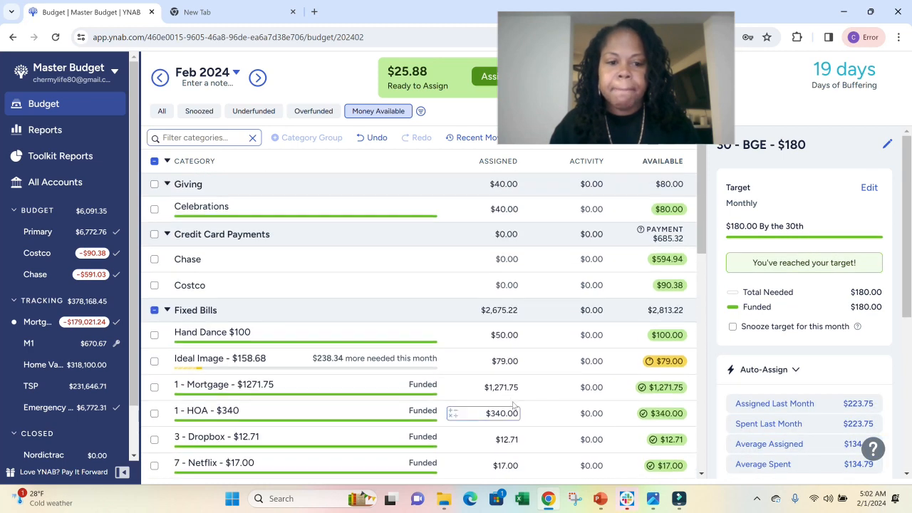
pyautogui.scroll(-6, 515, 405)
pyautogui.scroll(2, 514, 404)
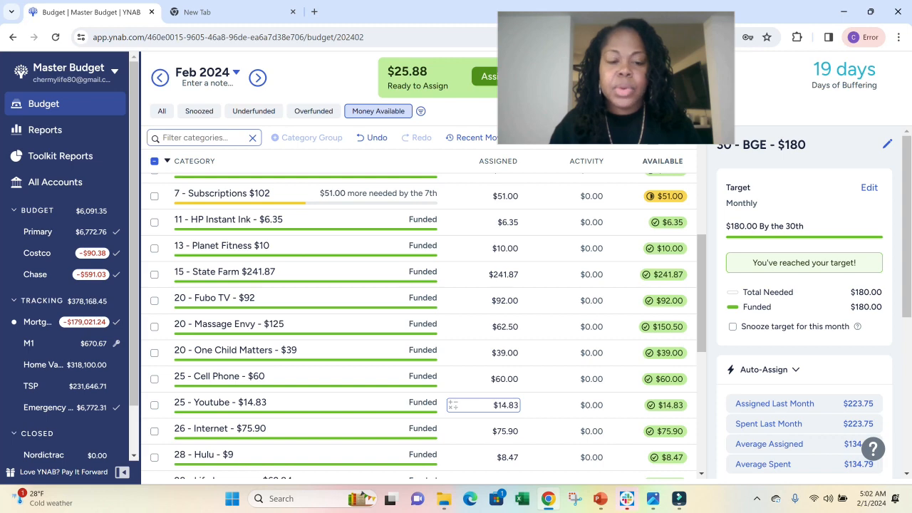
pyautogui.scroll(-3, 499, 404)
pyautogui.scroll(8, 456, 405)
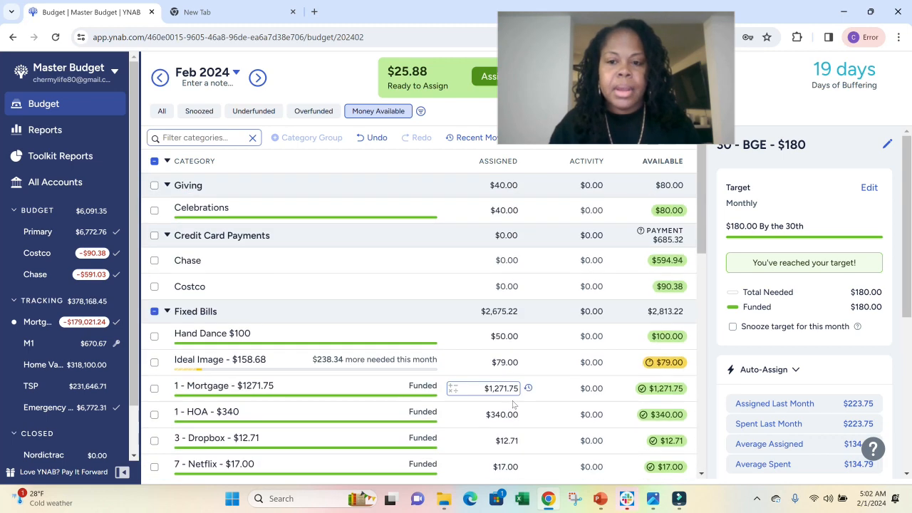
pyautogui.scroll(-3, 307, 367)
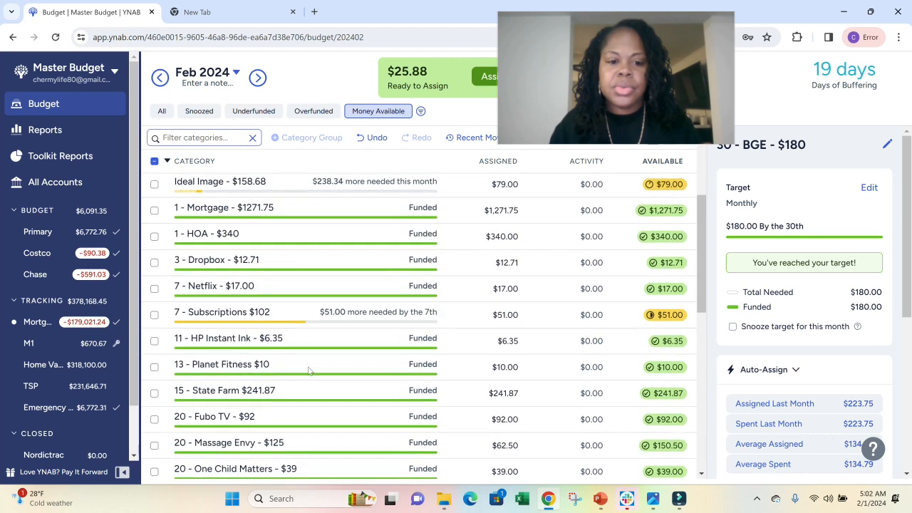
pyautogui.click(307, 317)
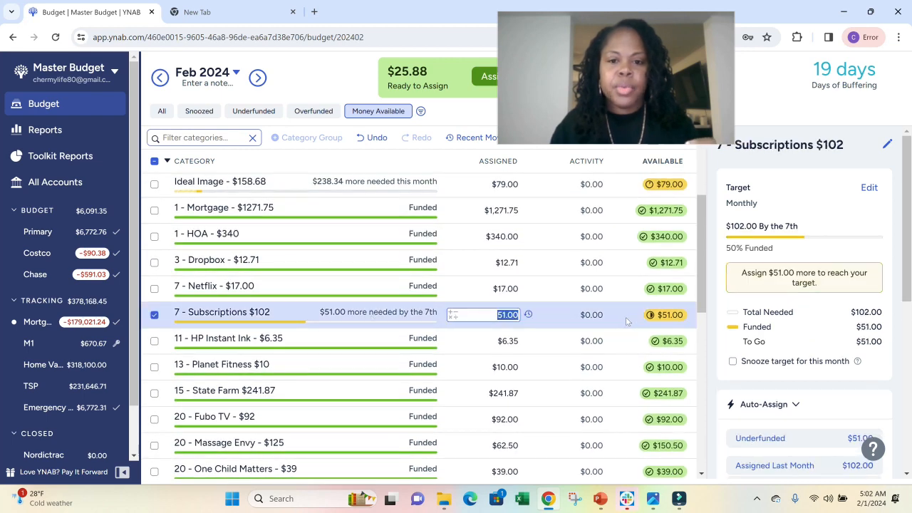
pyautogui.write('+25.88')
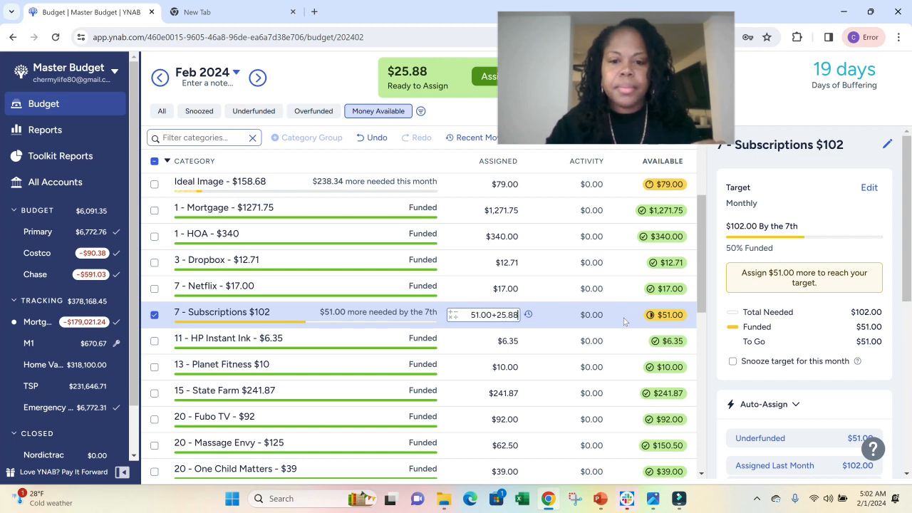
pyautogui.press('Return')
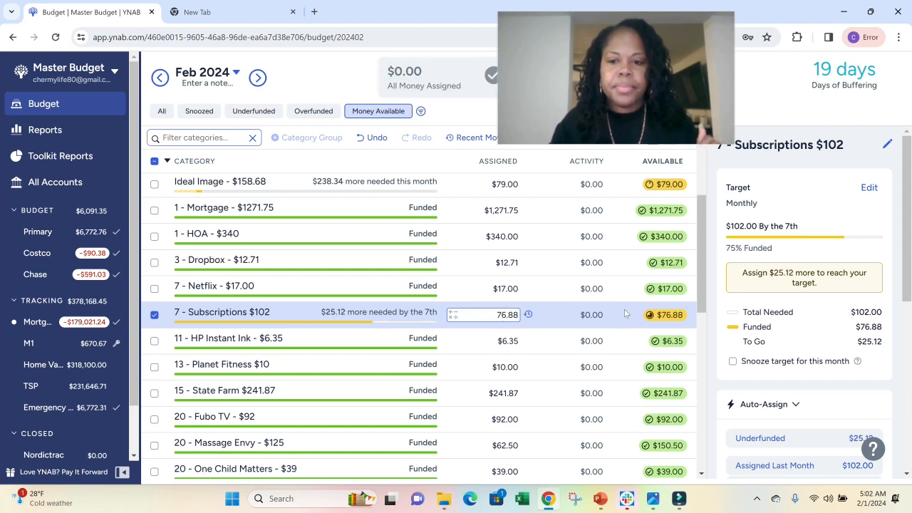
pyautogui.scroll(3, 627, 317)
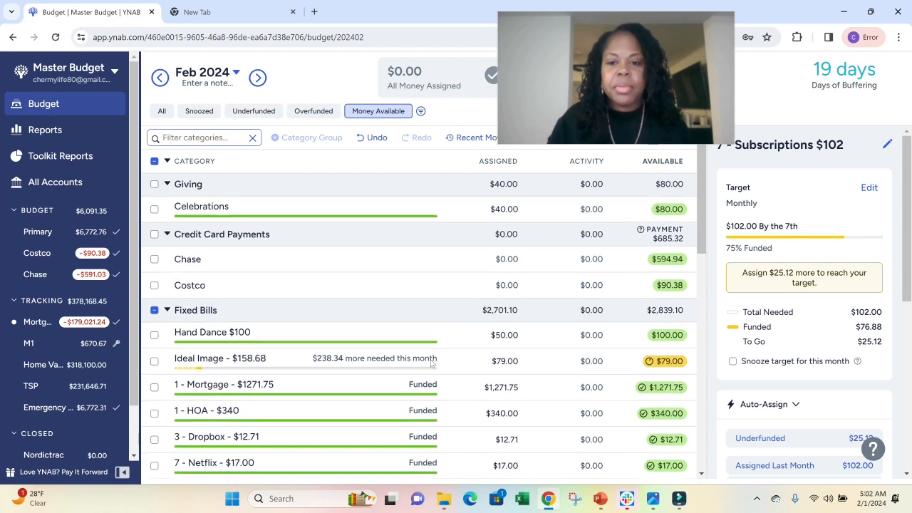
pyautogui.scroll(-1, 435, 365)
pyautogui.scroll(1, 431, 366)
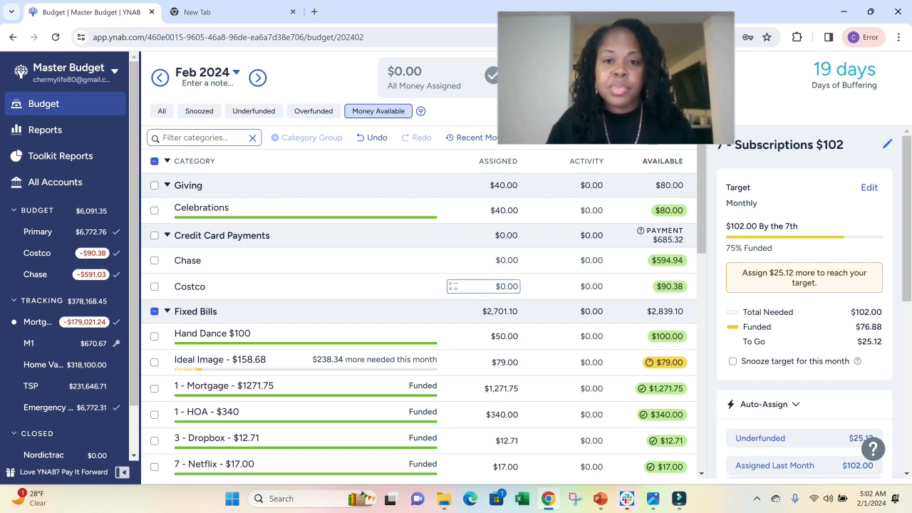
pyautogui.scroll(-3, 481, 298)
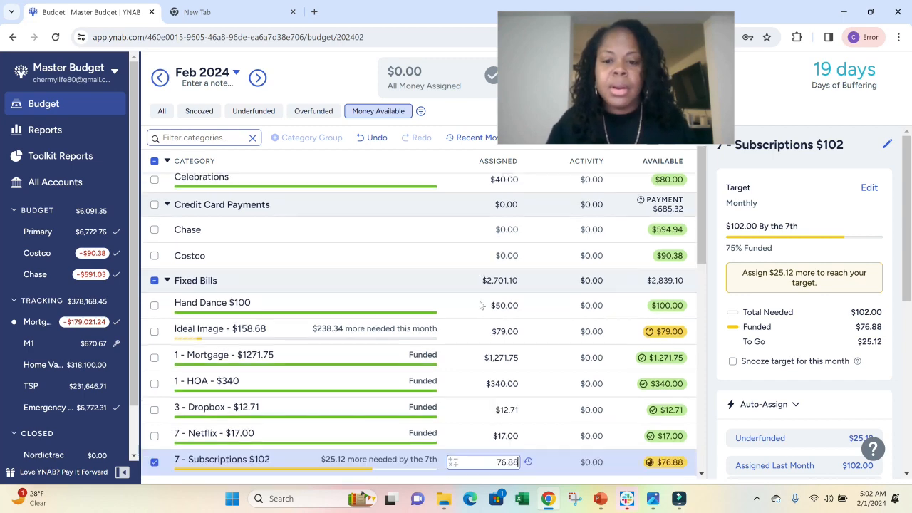
pyautogui.scroll(-7, 483, 326)
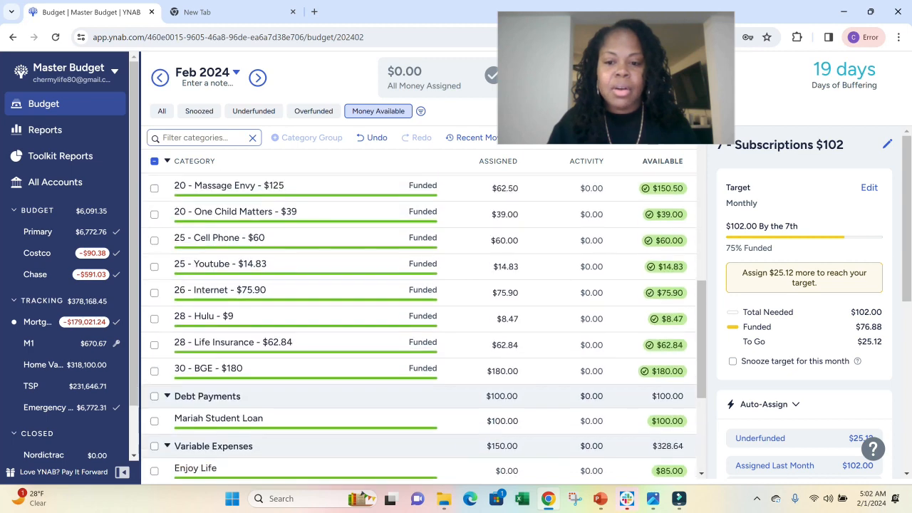
pyautogui.scroll(10, 483, 325)
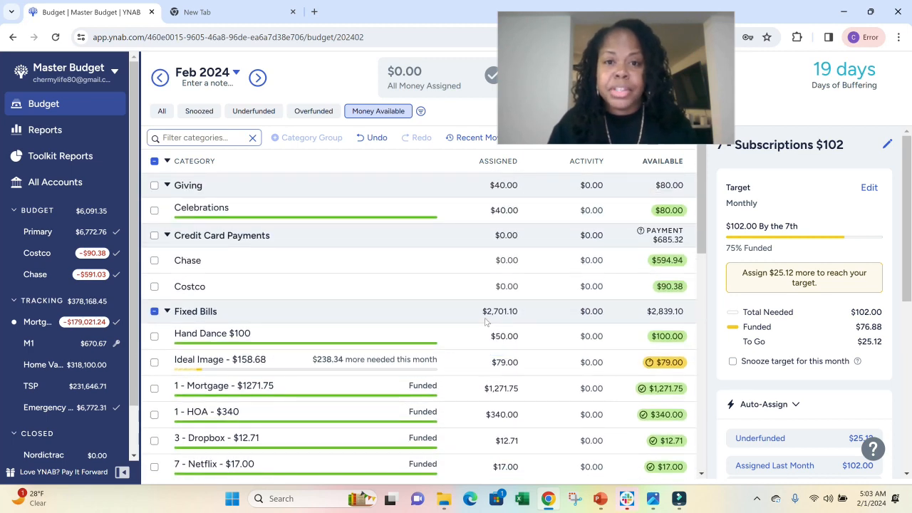
# - Open the Sinking Funds budget and expand its Annual group to review the February 2024 category funding
pyautogui.click(109, 75)
pyautogui.moveTo(136, 119)
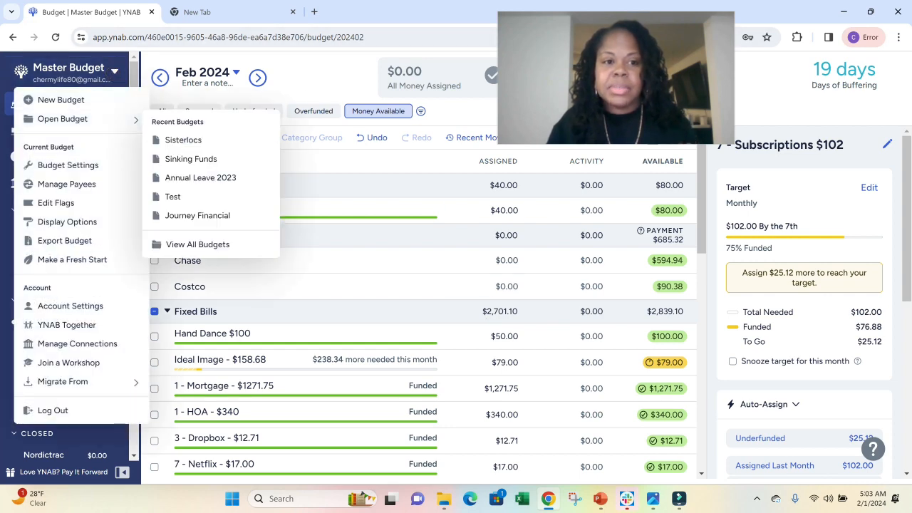
pyautogui.click(190, 158)
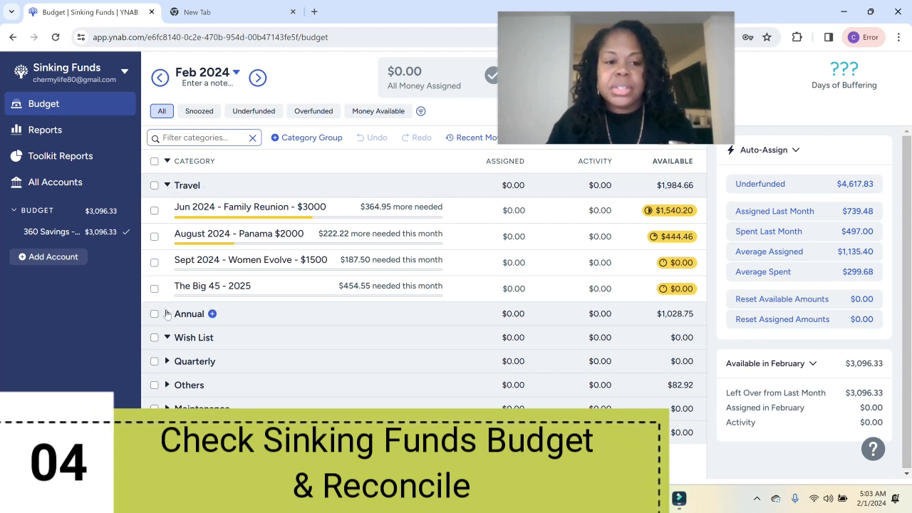
pyautogui.click(167, 313)
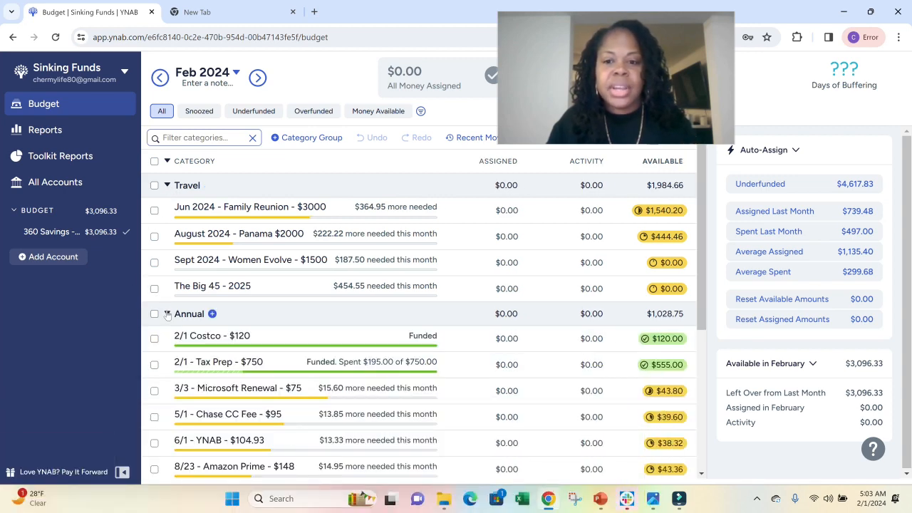
pyautogui.scroll(-4, 168, 315)
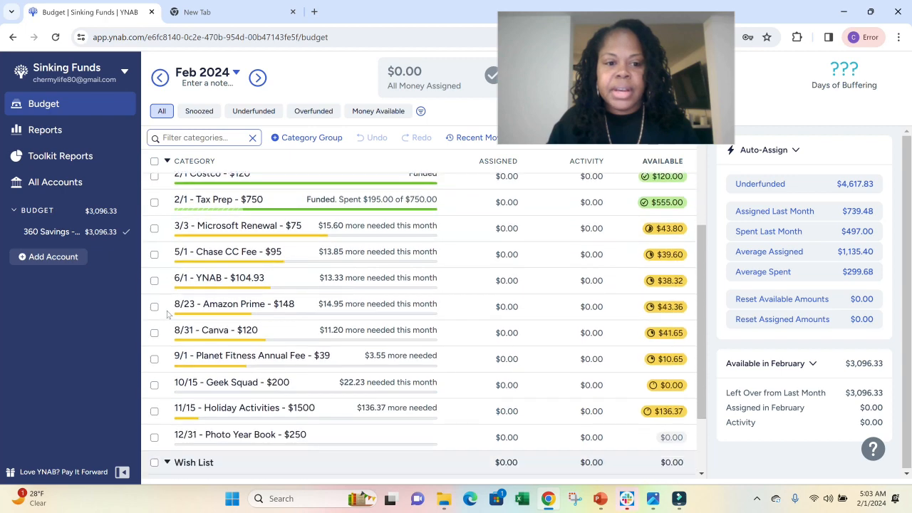
pyautogui.scroll(3, 171, 313)
pyautogui.scroll(1, 169, 313)
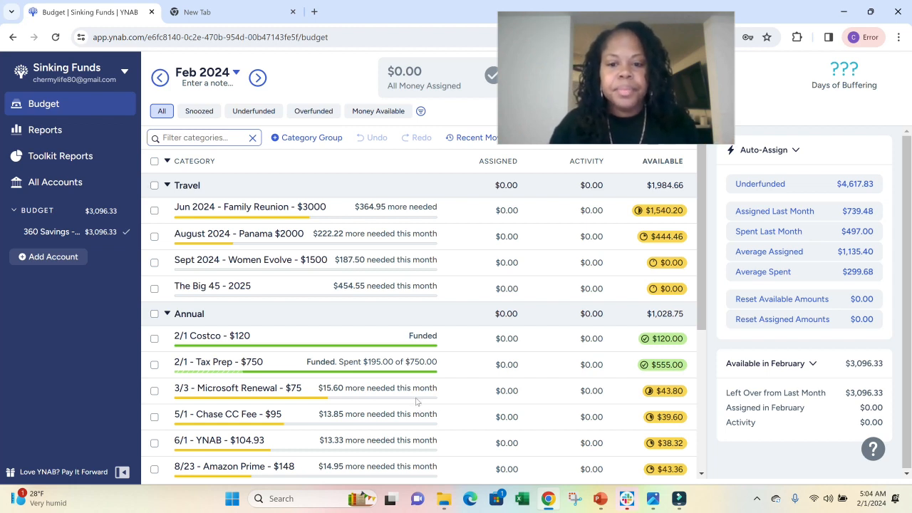
# - Reconcile the 360 Savings account in the Sinking Funds budget by accepting its cleared balance
pyautogui.click(91, 237)
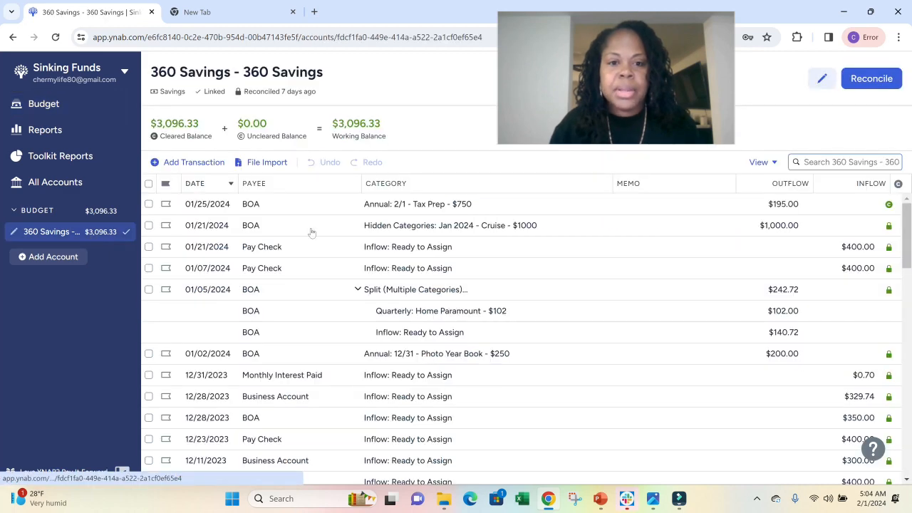
pyautogui.click(882, 85)
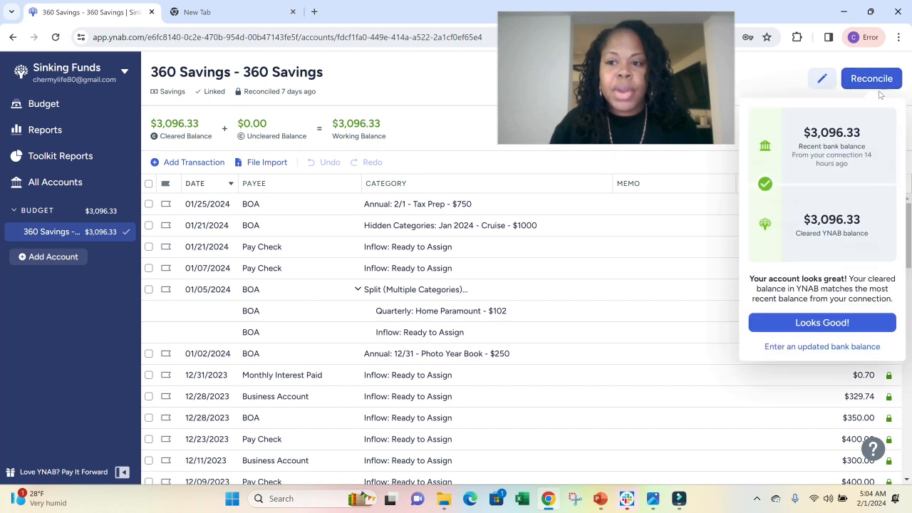
pyautogui.click(842, 323)
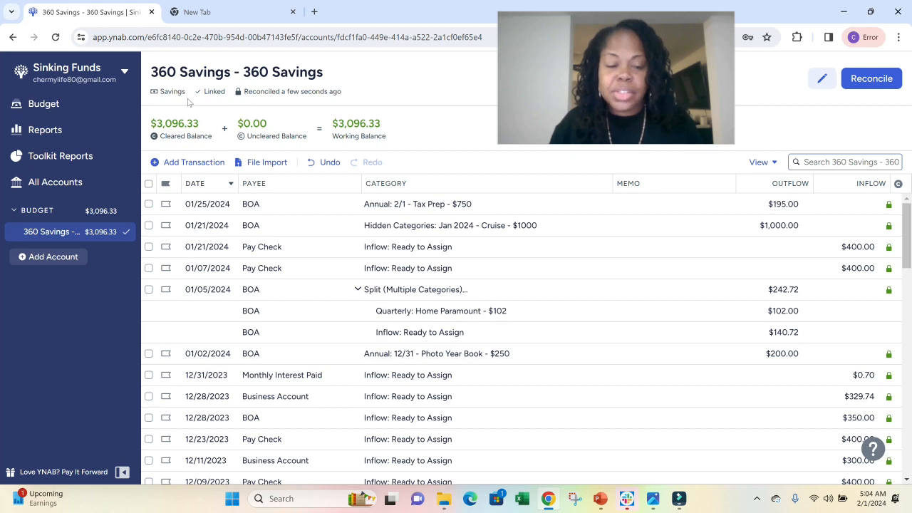
# - Open the Sisterlocs budget and assign $99.28 to the Giving 10% category for February 2024
pyautogui.moveTo(122, 118)
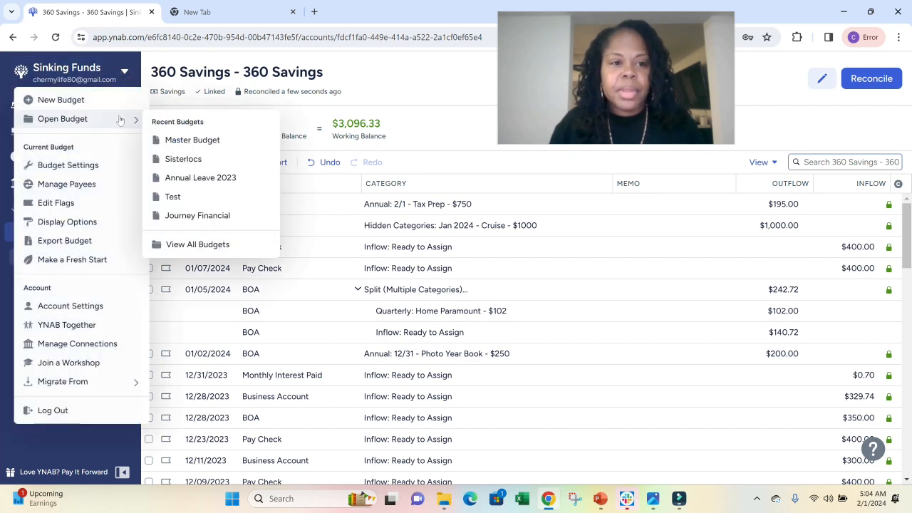
pyautogui.click(208, 156)
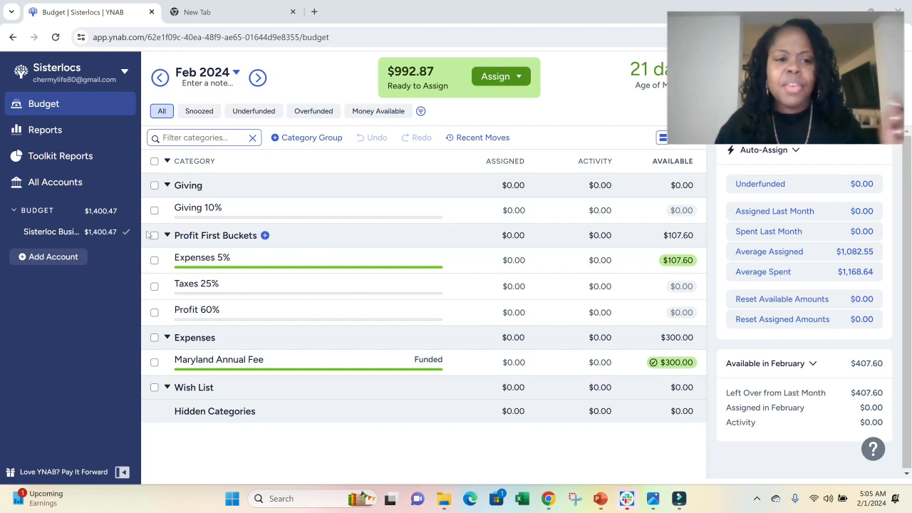
pyautogui.moveTo(127, 233)
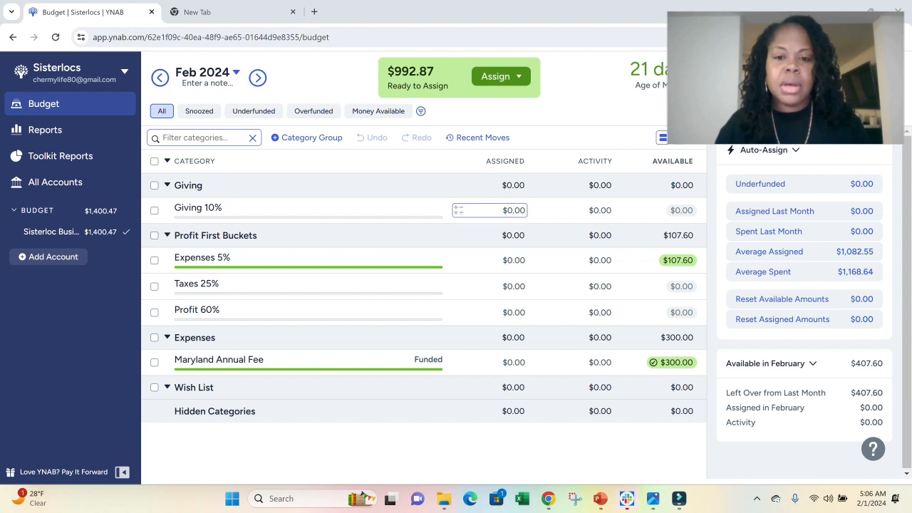
pyautogui.click(499, 210)
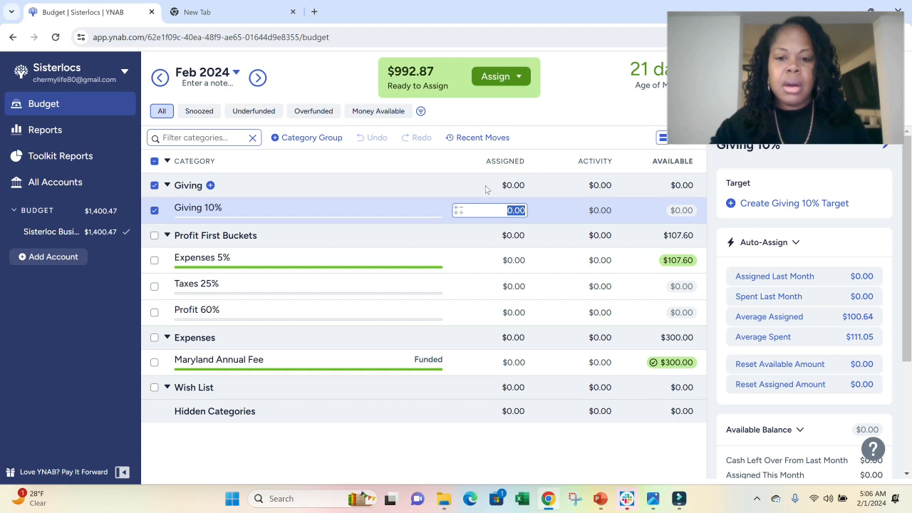
pyautogui.write('99.28')
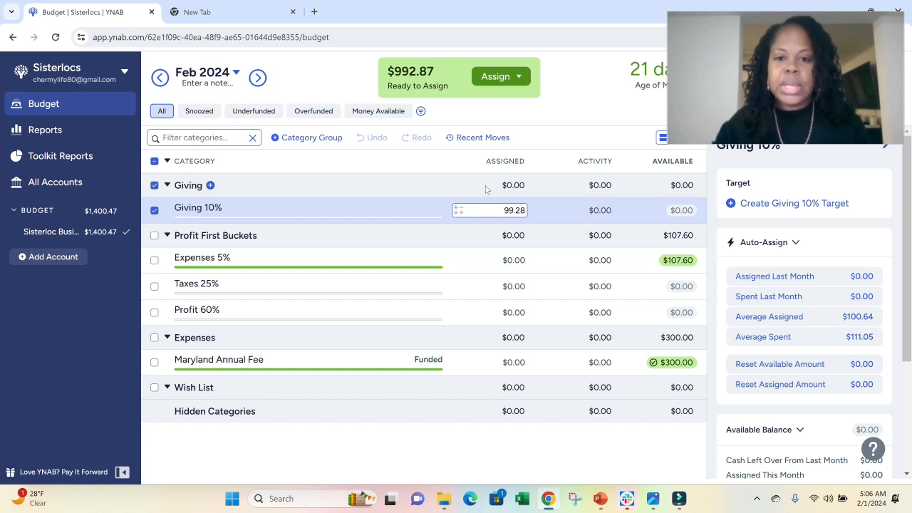
pyautogui.press('Return')
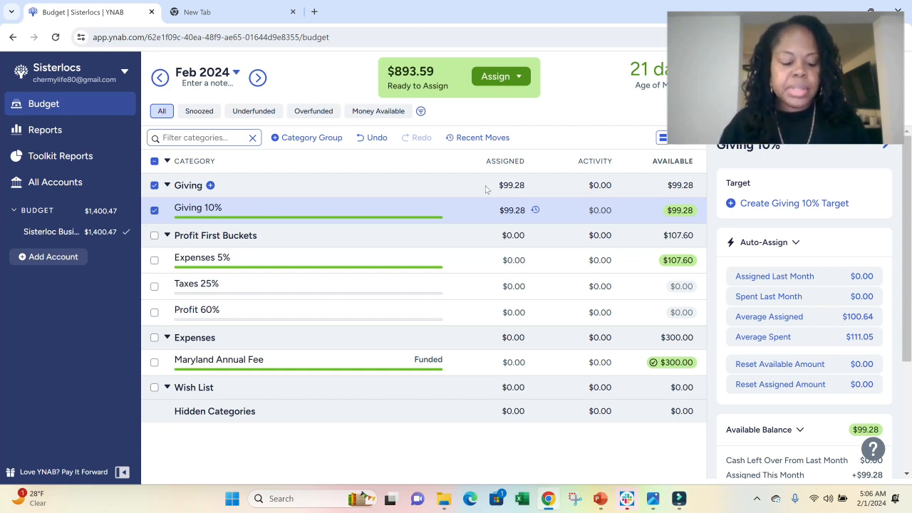
# - Assign $49.64 to the Expenses 5% category under Profit First Buckets for February 2024
pyautogui.click(515, 260)
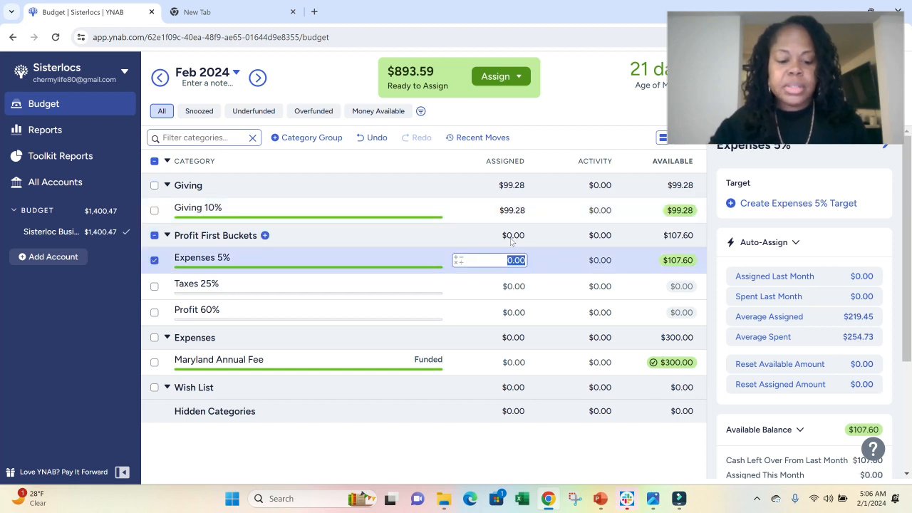
pyautogui.write('49')
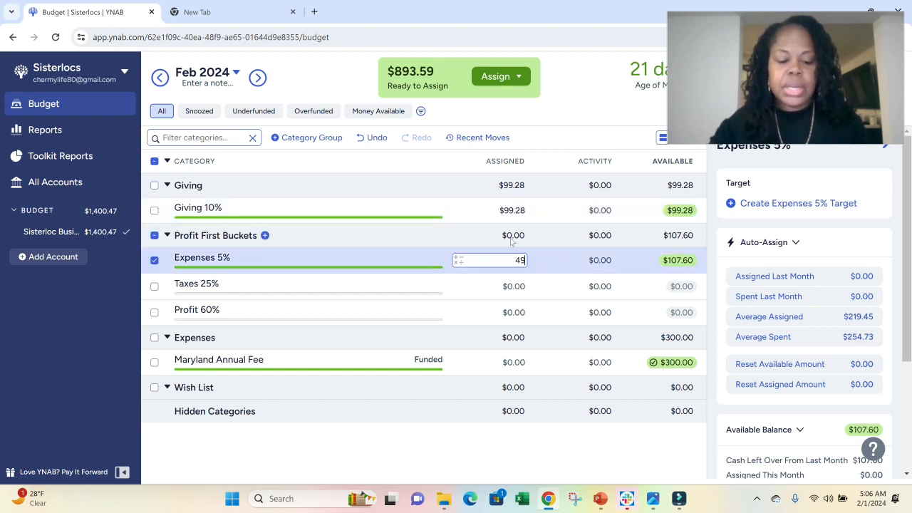
pyautogui.write('.64')
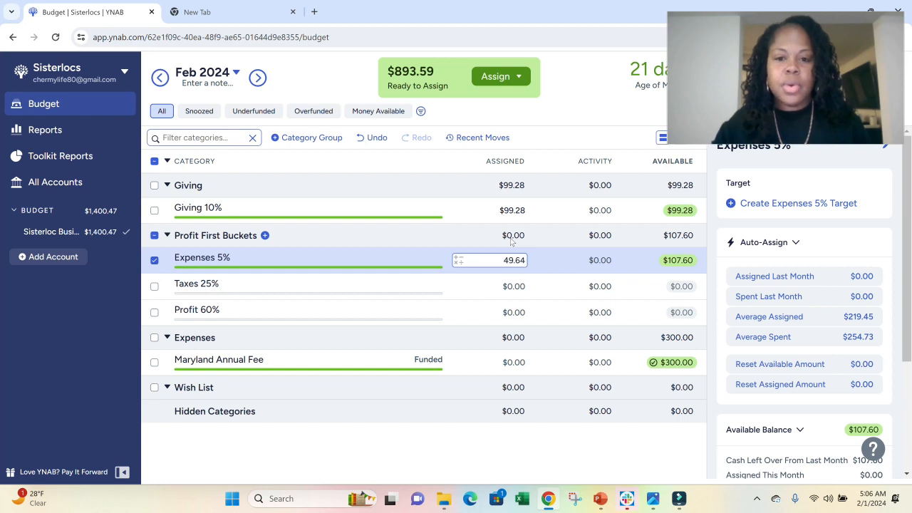
pyautogui.press('Return')
pyautogui.click(462, 279)
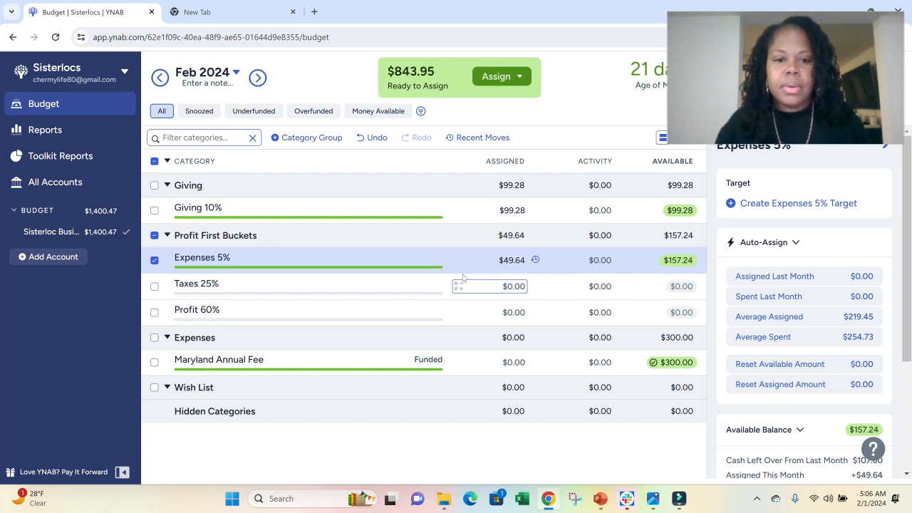
pyautogui.press('Escape')
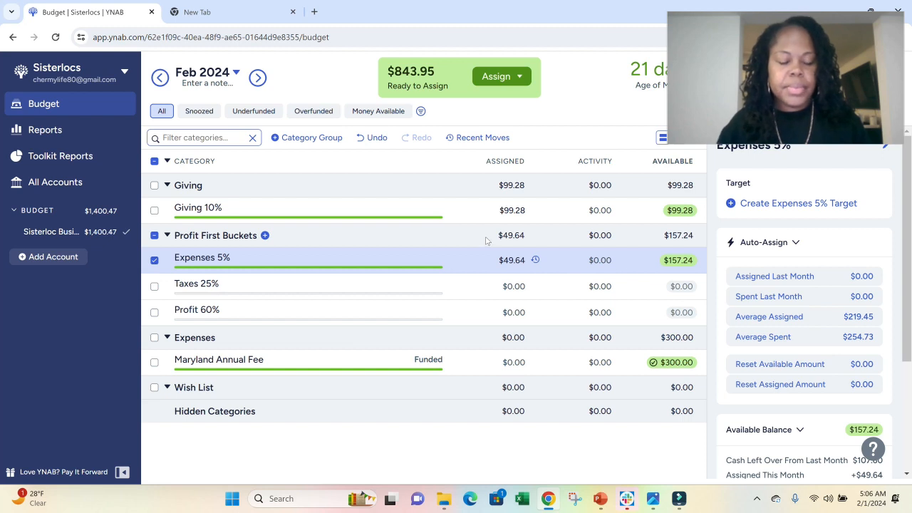
# - Assign $248.21 to the Taxes 25% category under Profit First Buckets for February 2024
pyautogui.click(488, 286)
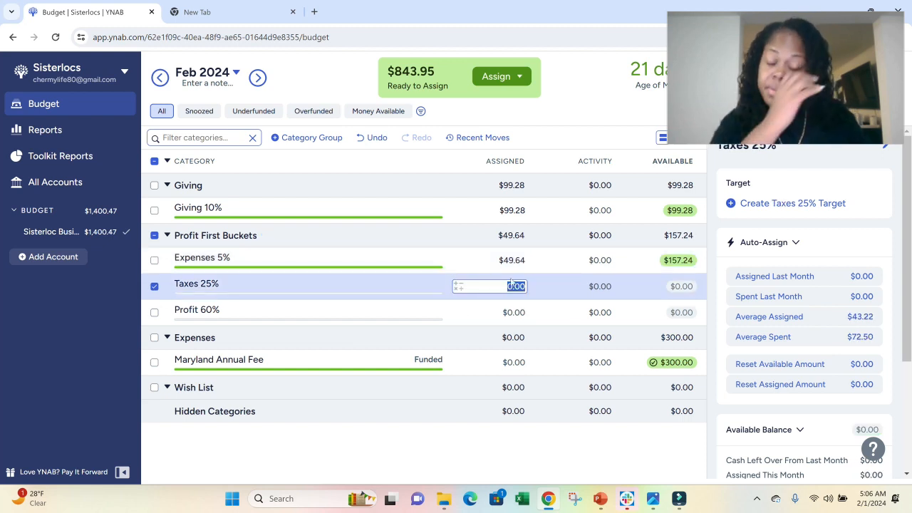
pyautogui.write('24')
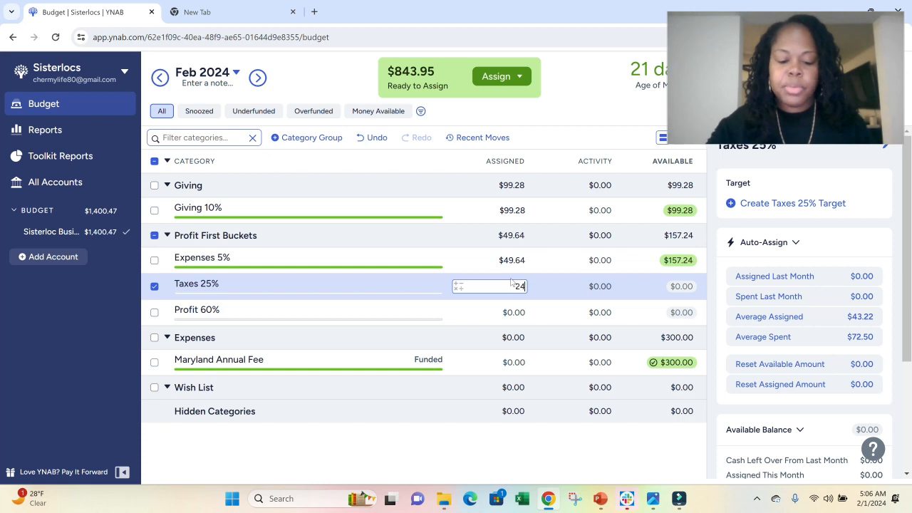
pyautogui.write('8.21')
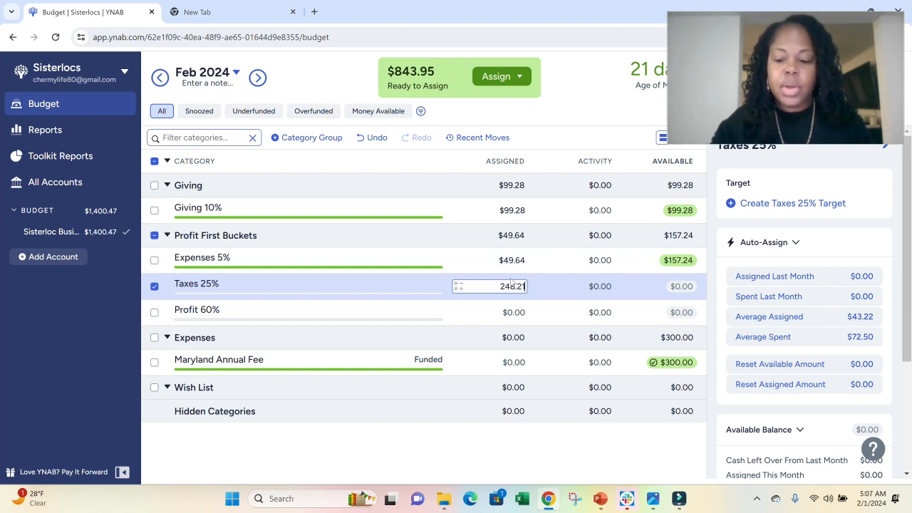
pyautogui.press('Return')
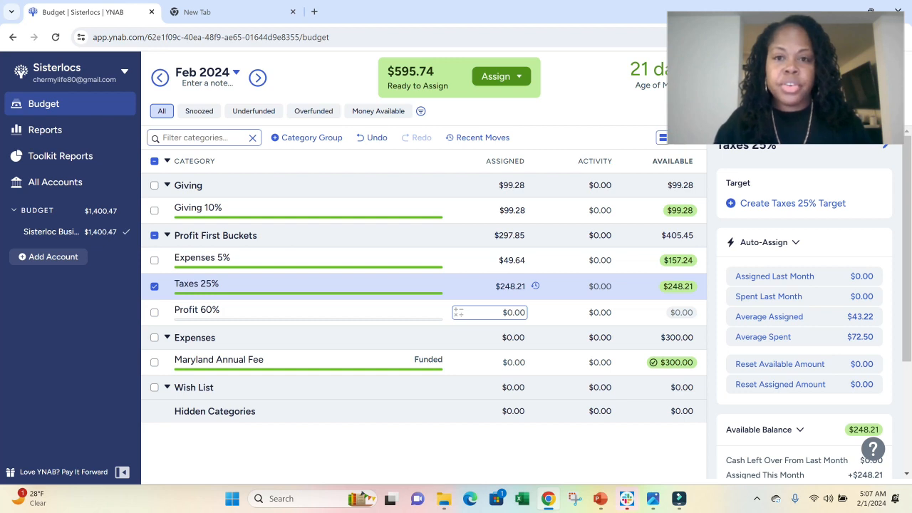
# - Assign the remaining $595.74 to the Profit 60% category under Profit First Buckets for February 2024
pyautogui.click(512, 311)
pyautogui.write('5')
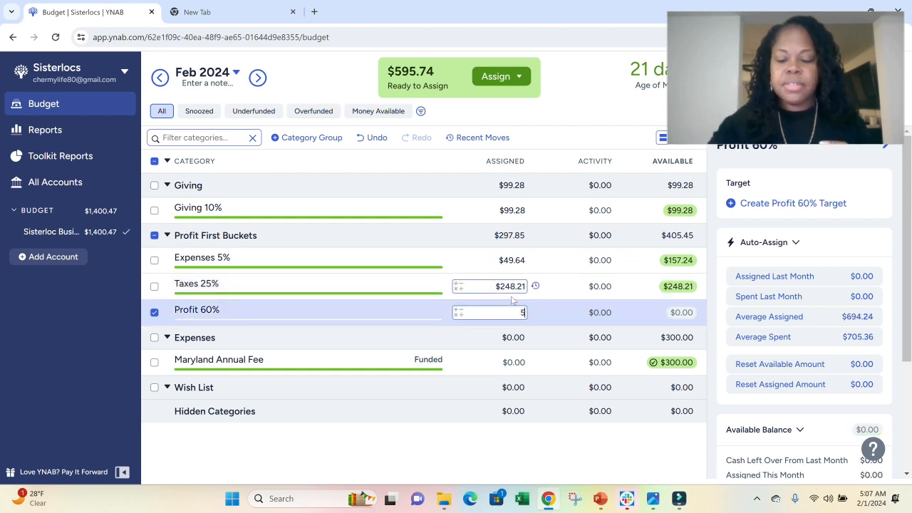
pyautogui.write('95.74')
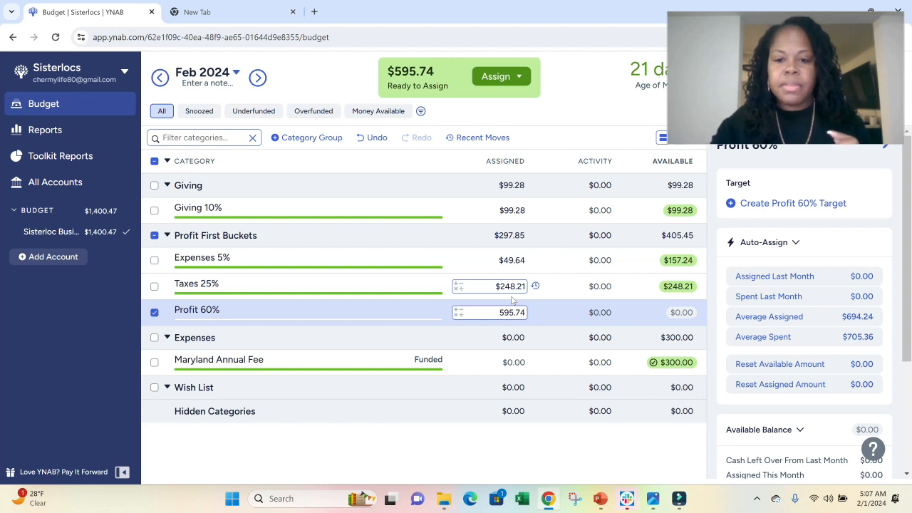
pyautogui.press('Return')
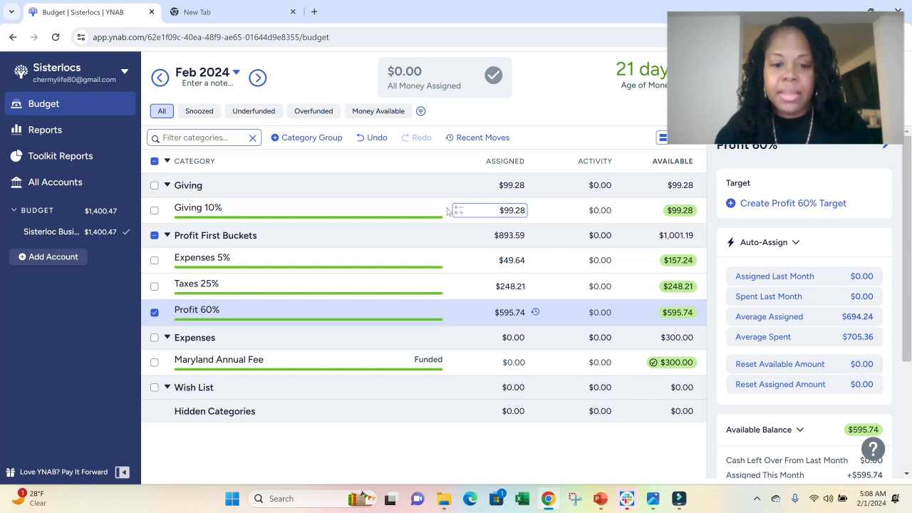
# - Reconcile the Sisterloc Business Account by accepting its cleared balance and return to the February 2024 budget
pyautogui.click(108, 233)
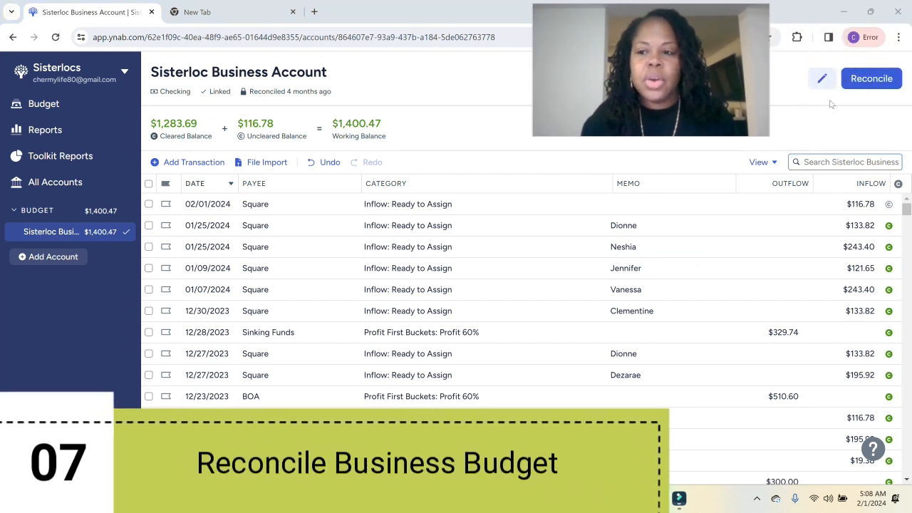
pyautogui.click(875, 78)
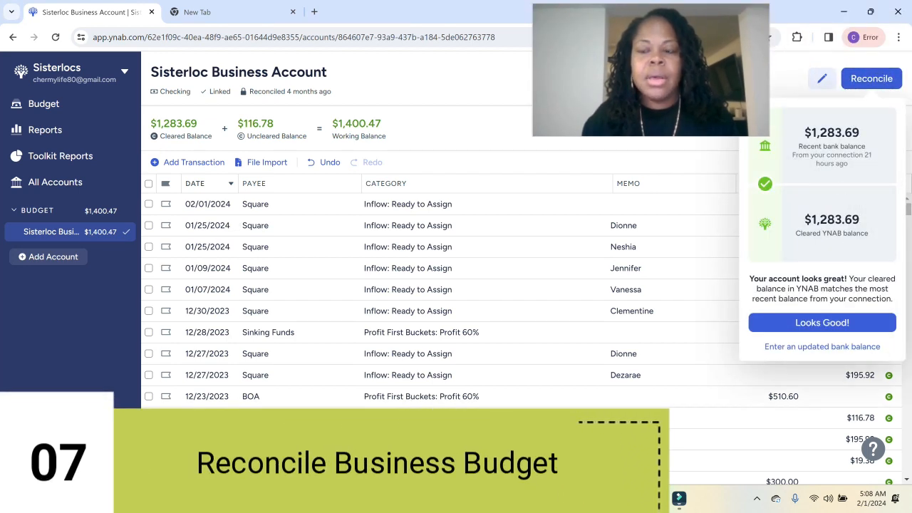
pyautogui.click(822, 322)
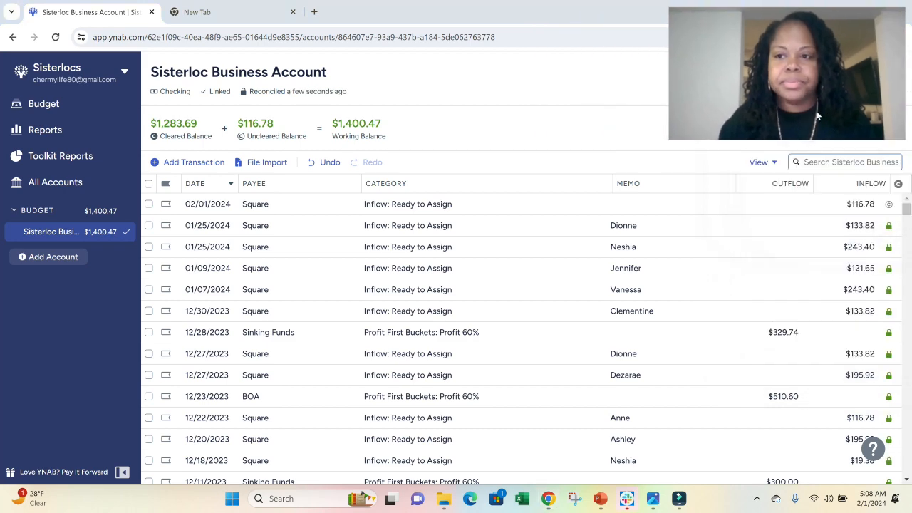
pyautogui.click(43, 103)
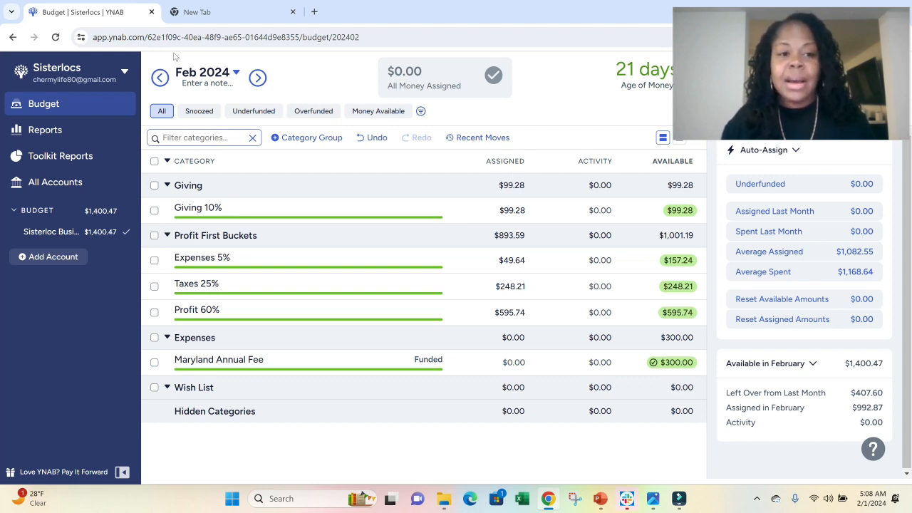
# - Review January 2024 category funding in the Sinking Funds budget, collapsing the Wish List group and expanding the Quarterly and Others groups
pyautogui.click(124, 71)
pyautogui.click(166, 143)
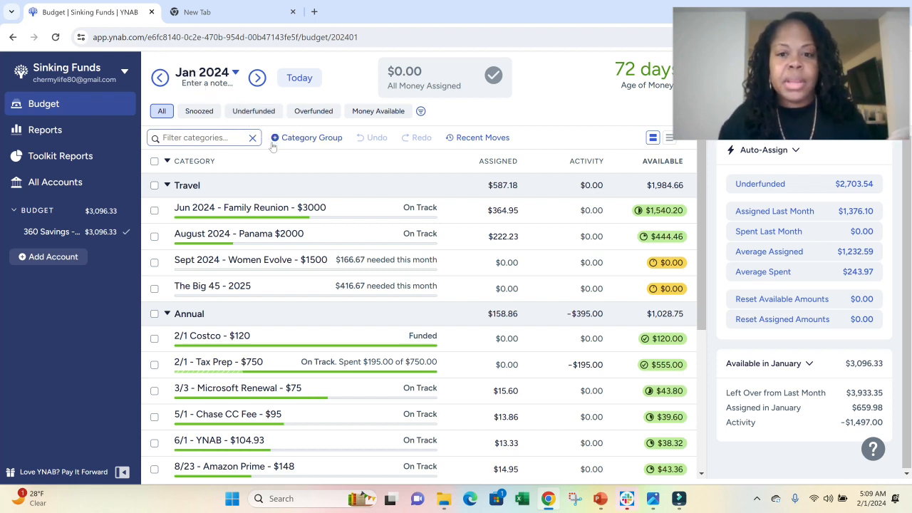
pyautogui.scroll(-1, 273, 146)
pyautogui.scroll(1, 273, 146)
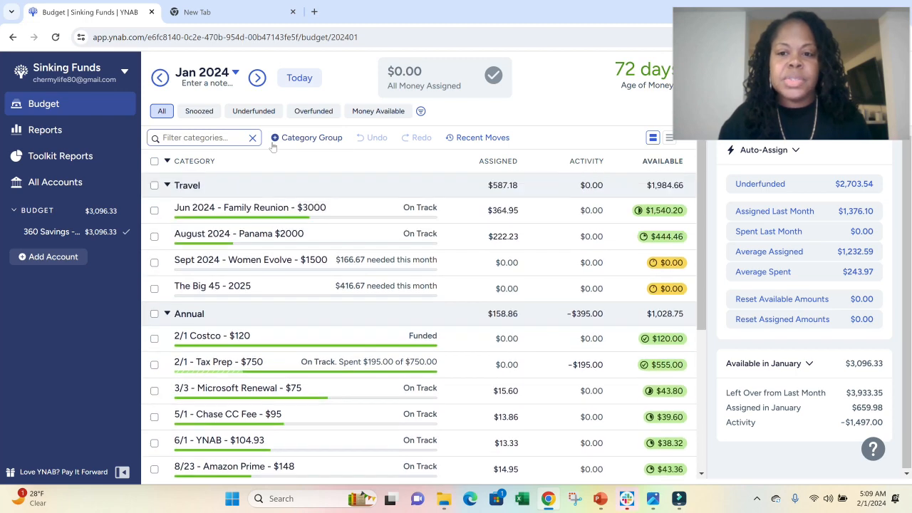
pyautogui.scroll(-3, 272, 146)
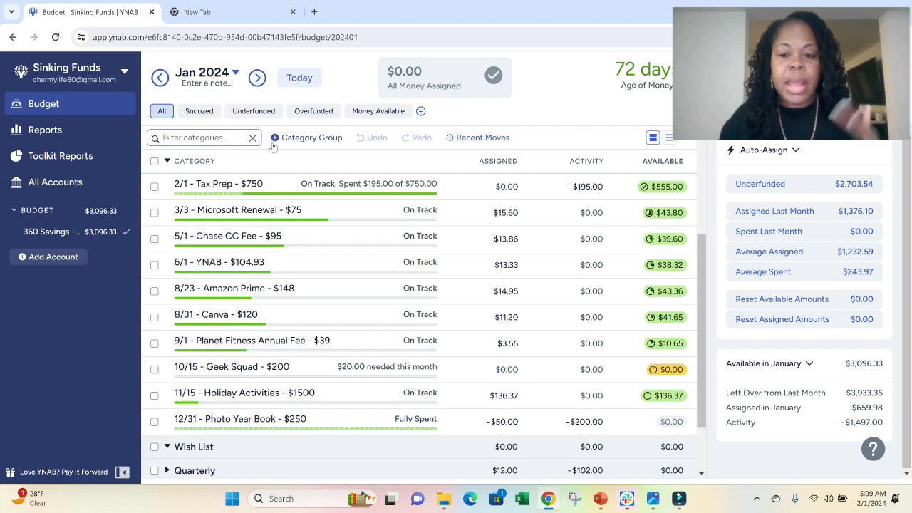
pyautogui.scroll(-2, 273, 146)
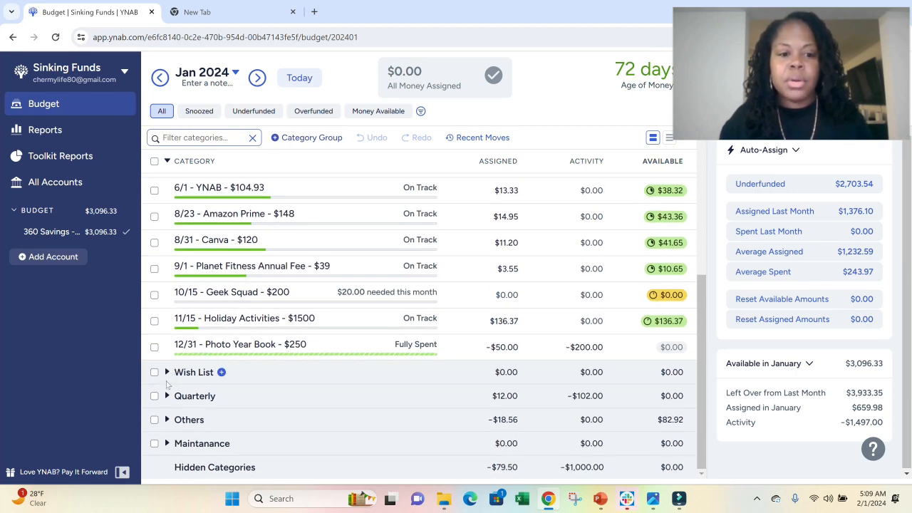
pyautogui.click(166, 396)
pyautogui.scroll(-1, 167, 396)
pyautogui.click(168, 420)
pyautogui.scroll(-1, 168, 421)
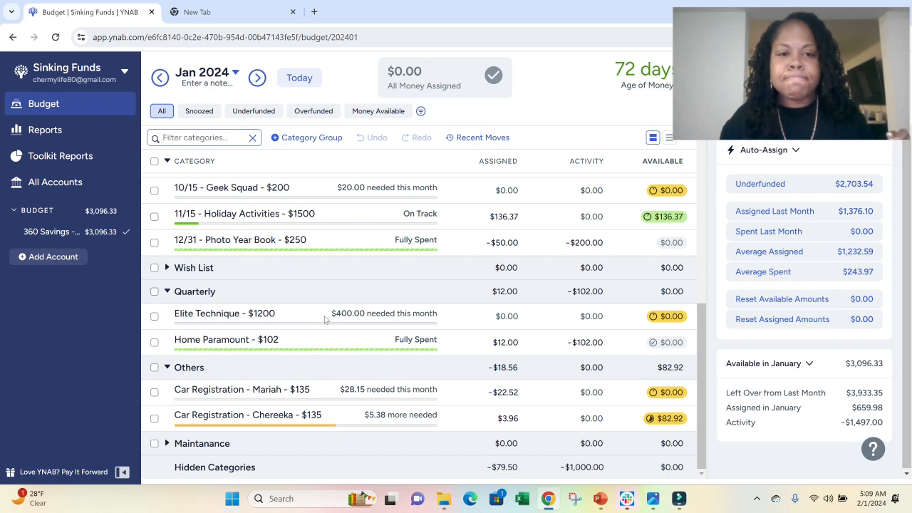
pyautogui.scroll(5, 323, 318)
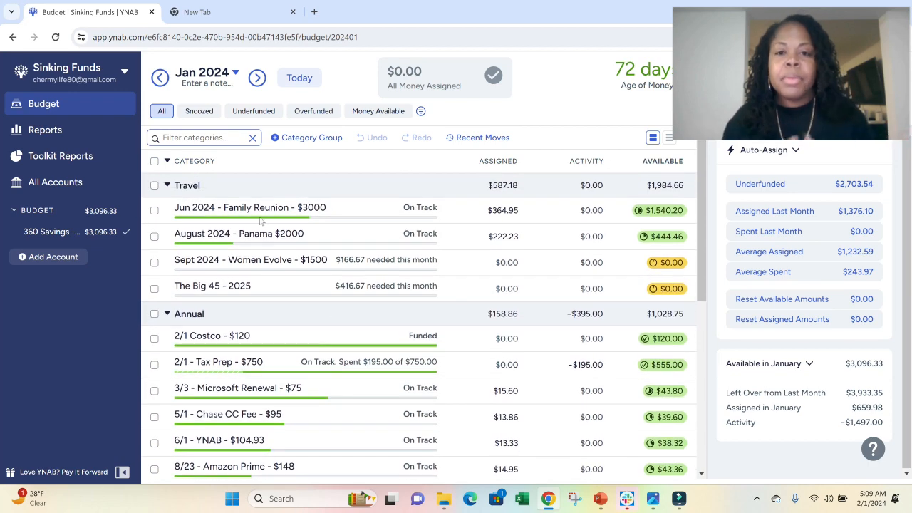